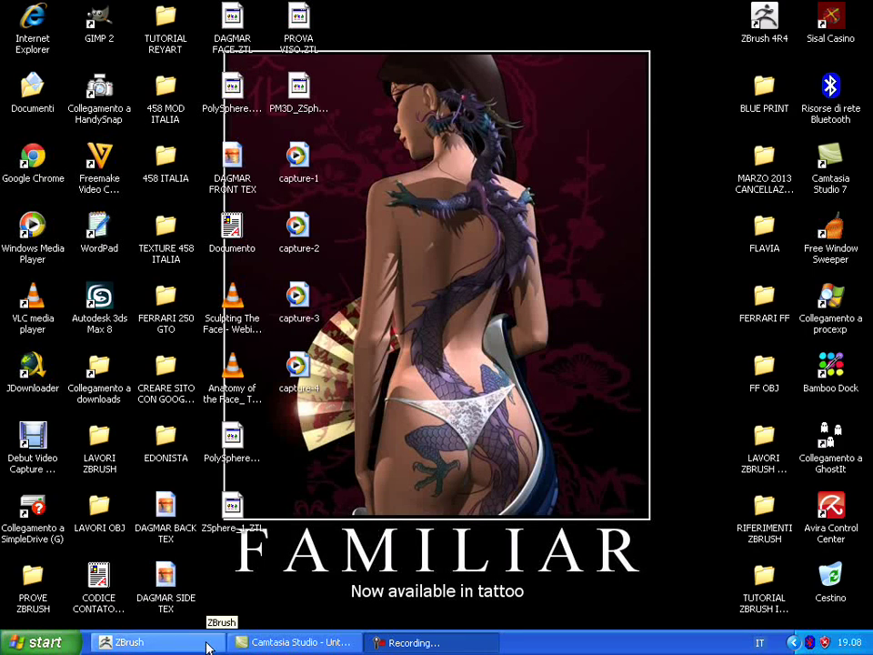
# Step: Restore the ZBrush window with the red clay head from the Windows XP taskbar
pyautogui.click(207, 643)
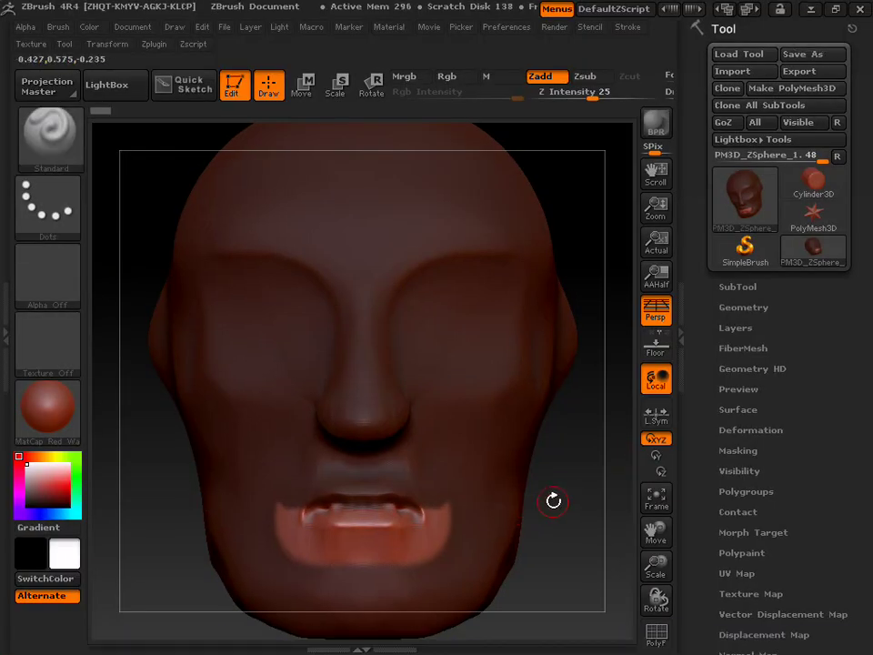
# Step: Invert the mask and paint a symmetric mustache-and-goatee band above the upper lip with MaskPen
pyautogui.press('ctrl')
pyautogui.keyDown('ctrl'); pyautogui.click(552, 502); pyautogui.keyUp('ctrl')
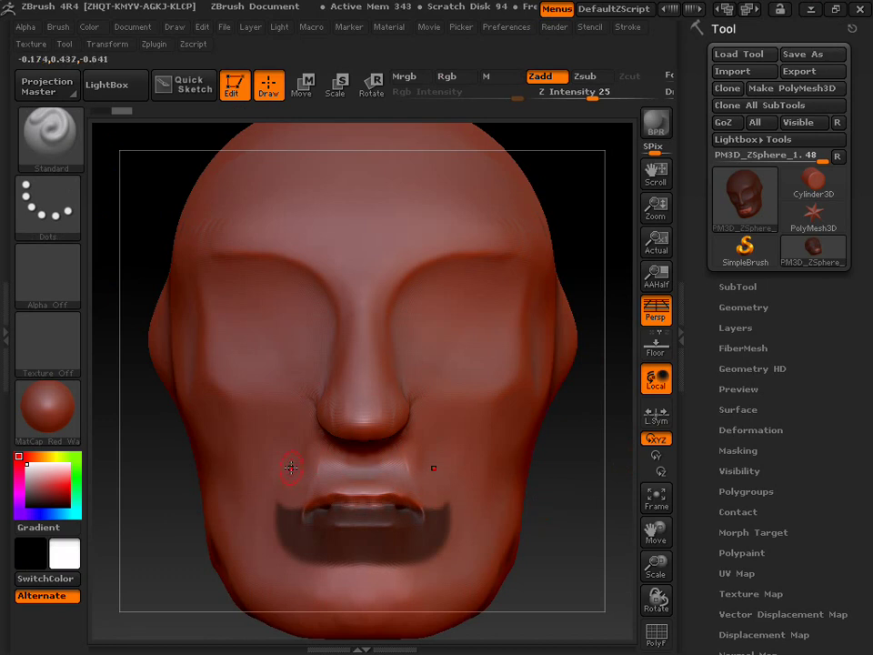
pyautogui.press('ctrl')
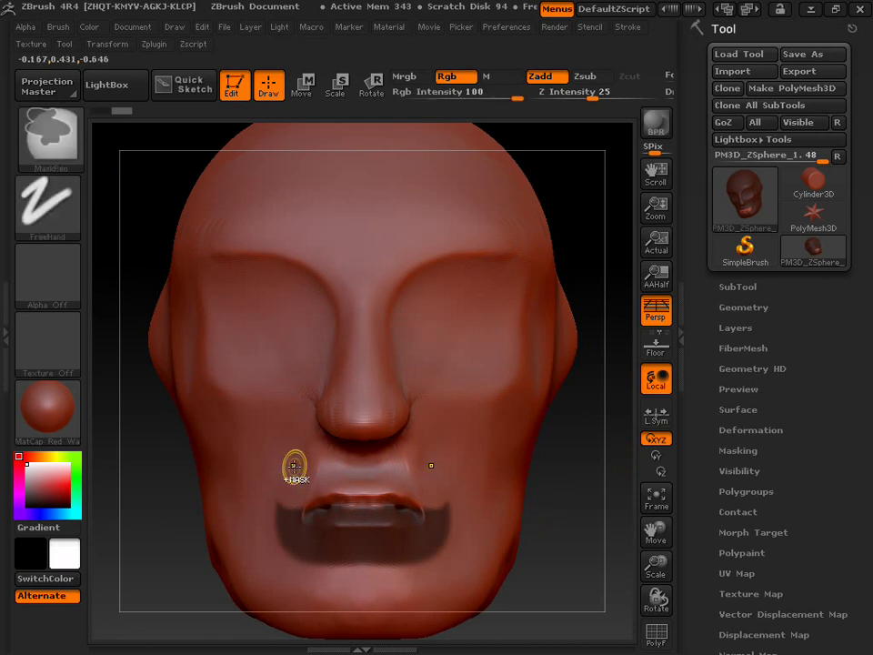
pyautogui.moveTo(289, 463)
pyautogui.keyDown('ctrl'); pyautogui.mouseDown()
pyautogui.moveTo(338, 460)
pyautogui.moveTo(271, 480)
pyautogui.moveTo(272, 514)
pyautogui.moveTo(299, 461)
pyautogui.moveTo(322, 457)
pyautogui.mouseUp(); pyautogui.keyUp('ctrl')
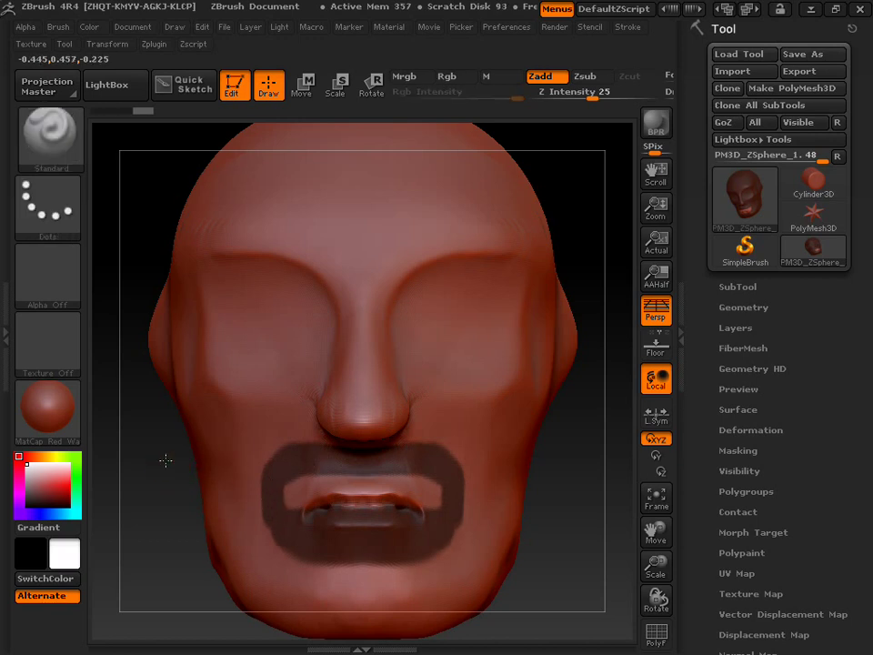
pyautogui.moveTo(206, 453); pyautogui.dragTo(234, 457)
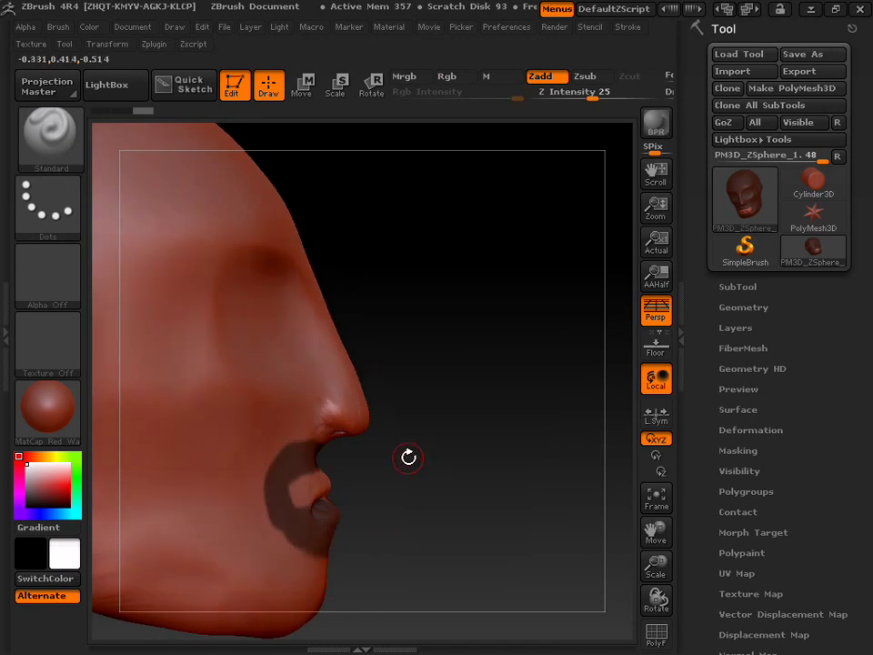
# Step: Push and pull the lips into a new shape with the Move brush at Draw Size 38
pyautogui.press('b')
pyautogui.press('m')
pyautogui.press('v')
pyautogui.moveTo(408, 460); pyautogui.dragTo(409, 460)
pyautogui.press('s')
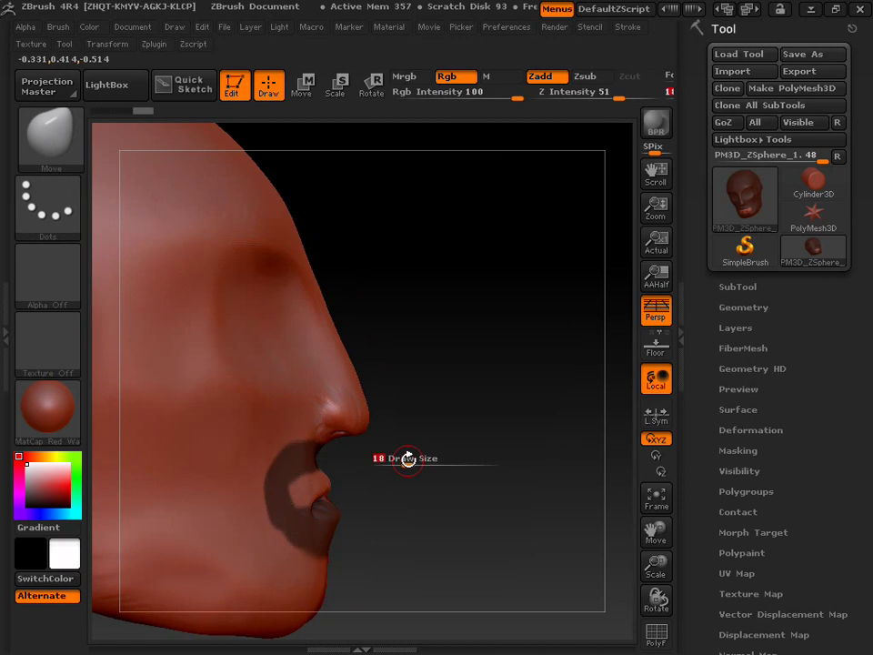
pyautogui.moveTo(407, 464); pyautogui.dragTo(424, 463)
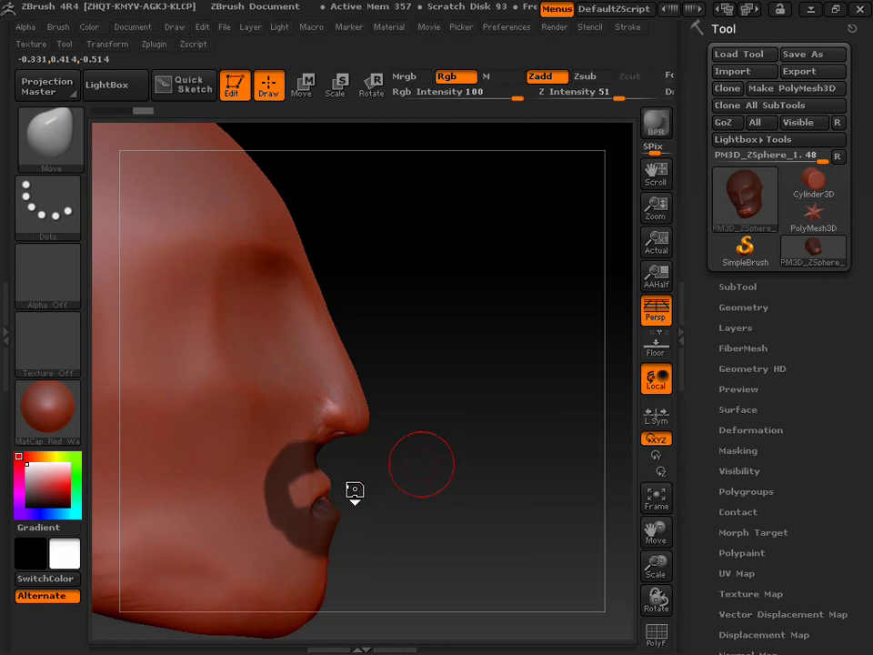
pyautogui.moveTo(322, 489); pyautogui.dragTo(330, 484)
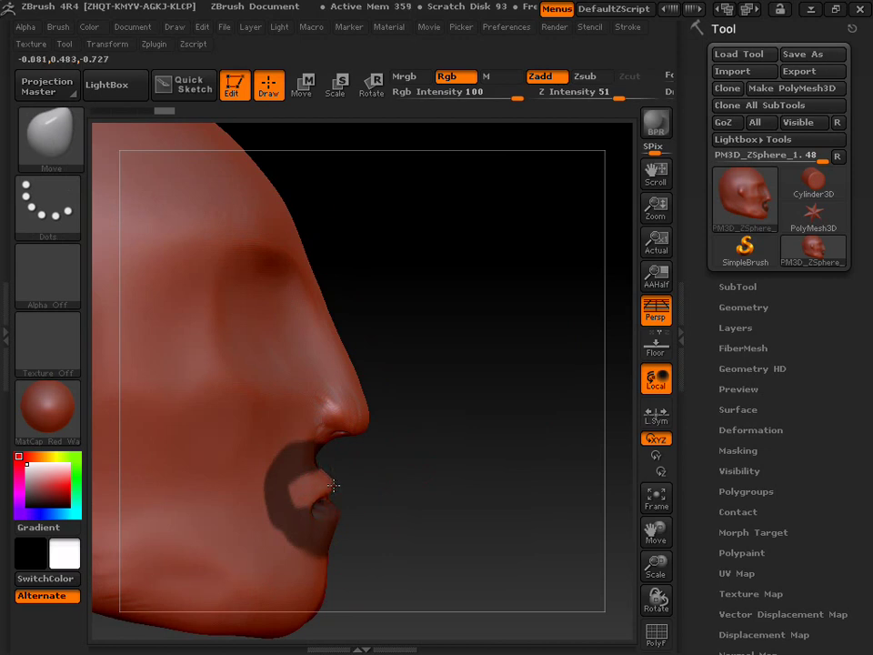
pyautogui.moveTo(333, 485)
pyautogui.mouseDown()
pyautogui.moveTo(326, 479)
pyautogui.moveTo(314, 494)
pyautogui.mouseUp()
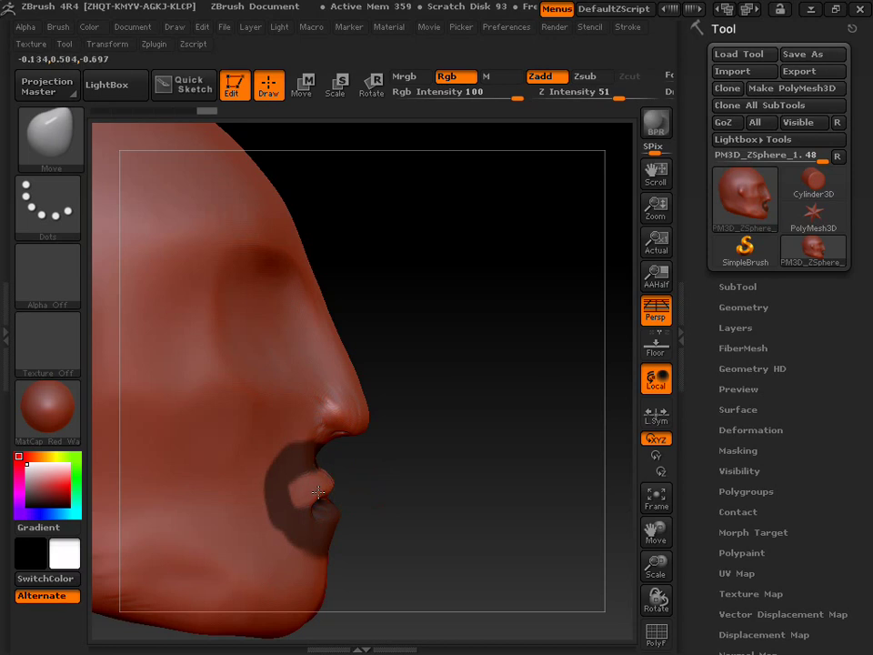
# Step: Smooth under the nose and along the lips, checking from front, below and profile
pyautogui.moveTo(380, 456)
pyautogui.keyDown('shift'); pyautogui.mouseDown()
pyautogui.moveTo(367, 454)
pyautogui.moveTo(368, 322)
pyautogui.mouseUp(); pyautogui.keyUp('shift')
pyautogui.moveTo(583, 336); pyautogui.dragTo(583, 311)
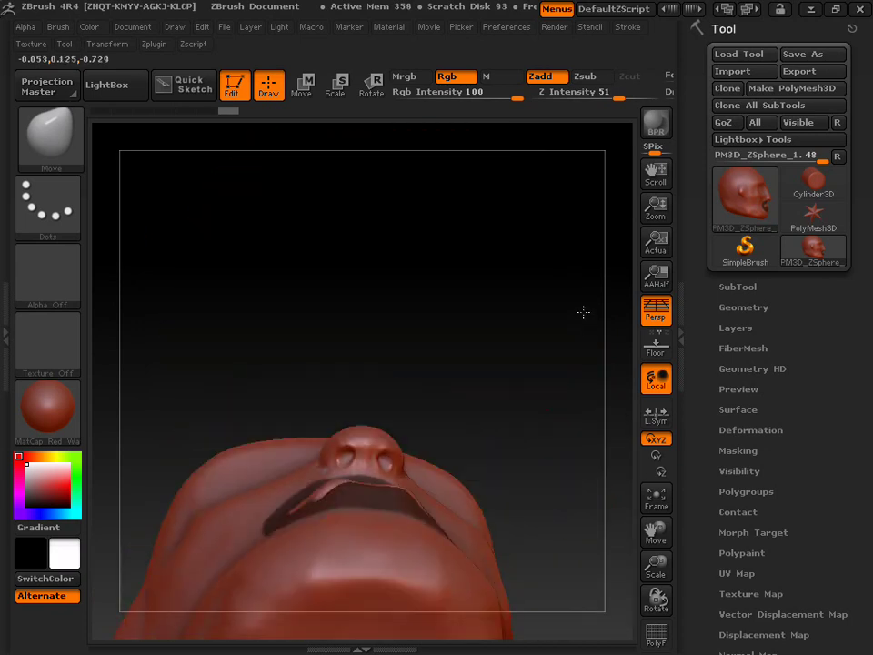
pyautogui.keyDown('shift'); pyautogui.moveTo(497, 341); pyautogui.dragTo(496, 362); pyautogui.keyUp('shift')
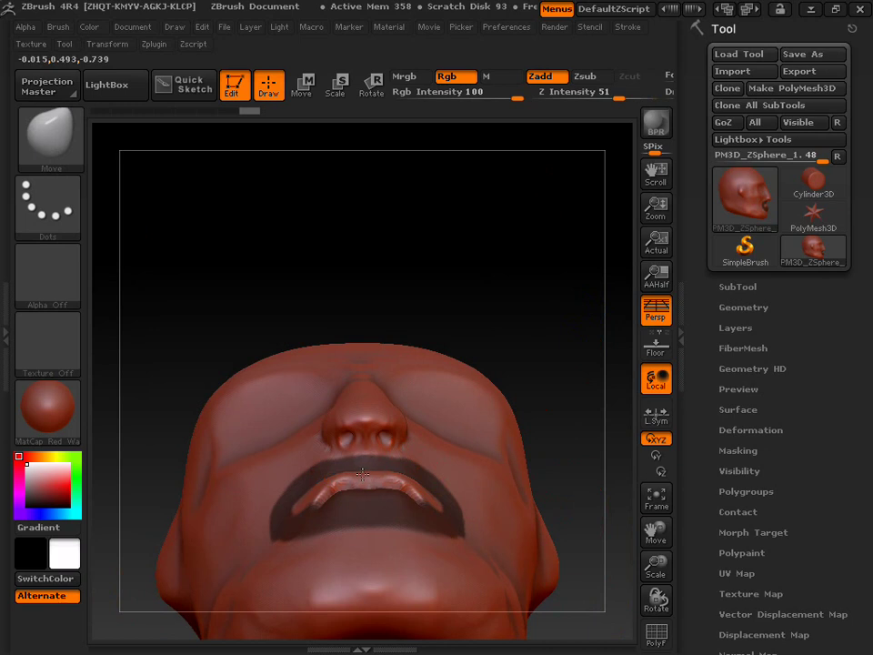
pyautogui.moveTo(381, 292)
pyautogui.mouseDown()
pyautogui.moveTo(447, 441)
pyautogui.moveTo(491, 460)
pyautogui.mouseUp()
pyautogui.moveTo(170, 401); pyautogui.dragTo(245, 411)
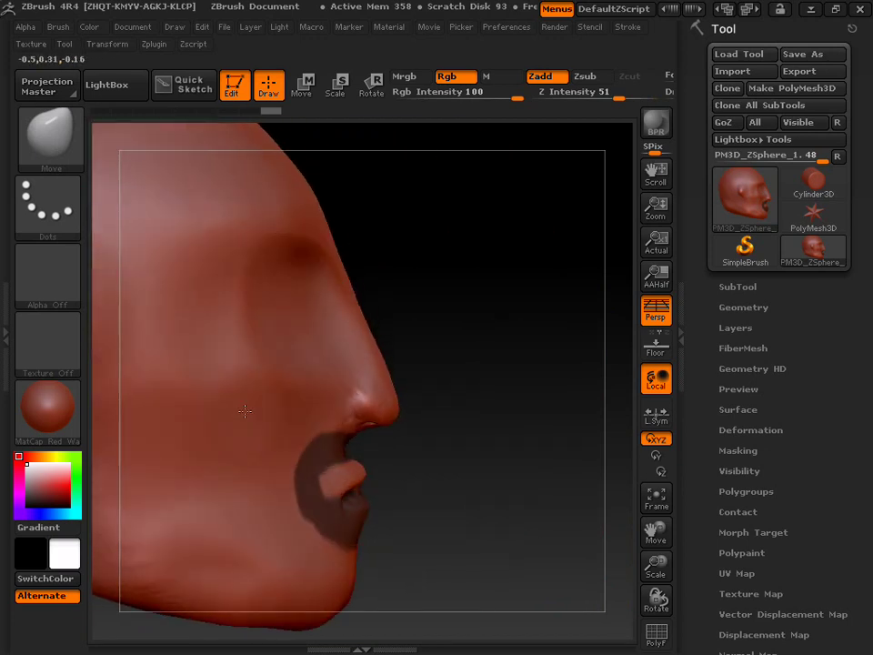
pyautogui.moveTo(482, 405)
pyautogui.mouseDown()
pyautogui.moveTo(491, 404)
pyautogui.moveTo(451, 416)
pyautogui.mouseUp()
pyautogui.moveTo(376, 417); pyautogui.dragTo(367, 417)
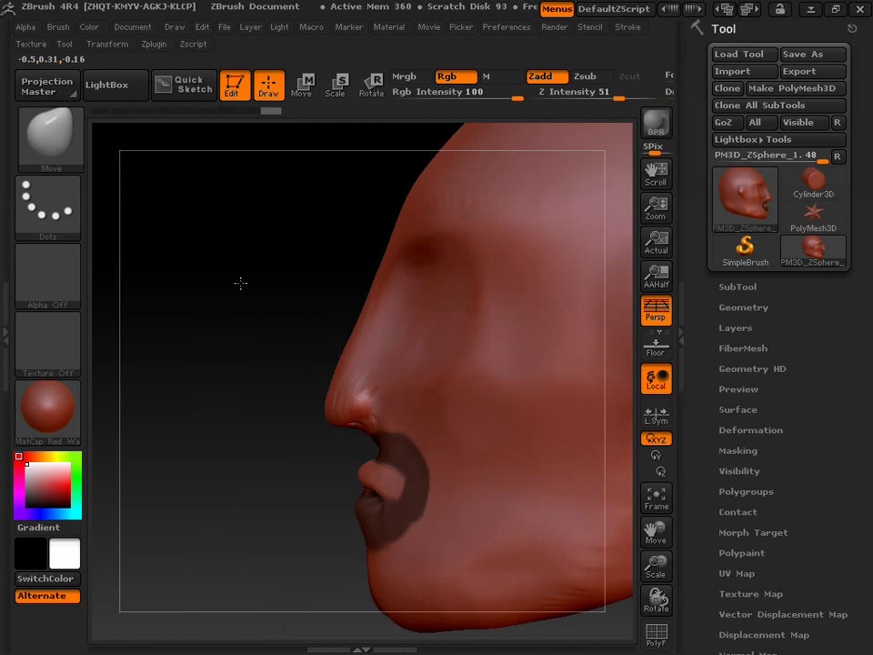
pyautogui.keyDown('shift'); pyautogui.moveTo(278, 281); pyautogui.dragTo(278, 281); pyautogui.keyUp('shift')
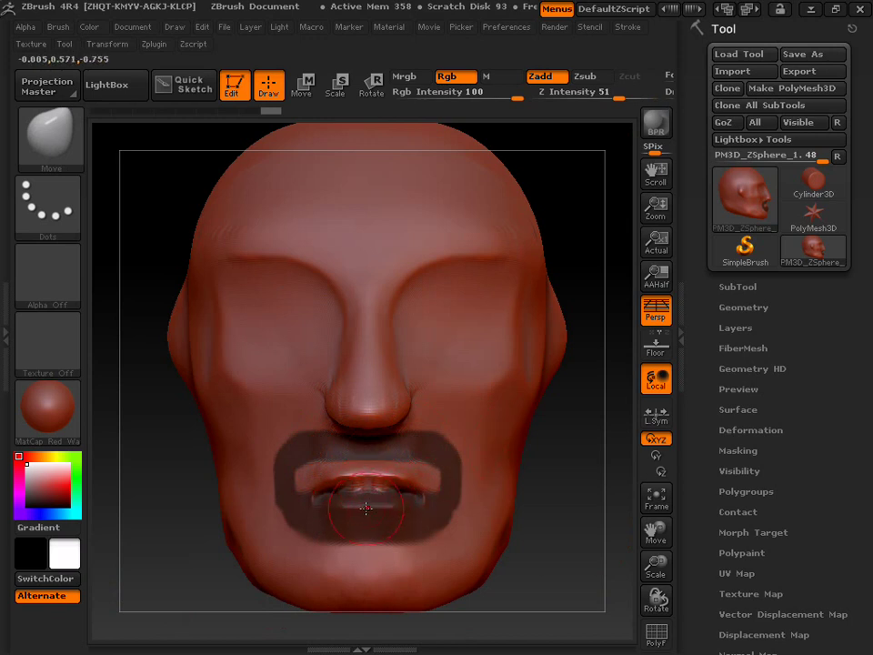
# Step: Erase the mask from the lips and chin, and shrink the Move brush to size 12
pyautogui.press('ctrl')
pyautogui.keyDown('ctrl'); pyautogui.keyDown('alt'); pyautogui.moveTo(350, 505); pyautogui.dragTo(356, 519); pyautogui.keyUp('alt'); pyautogui.keyUp('ctrl')
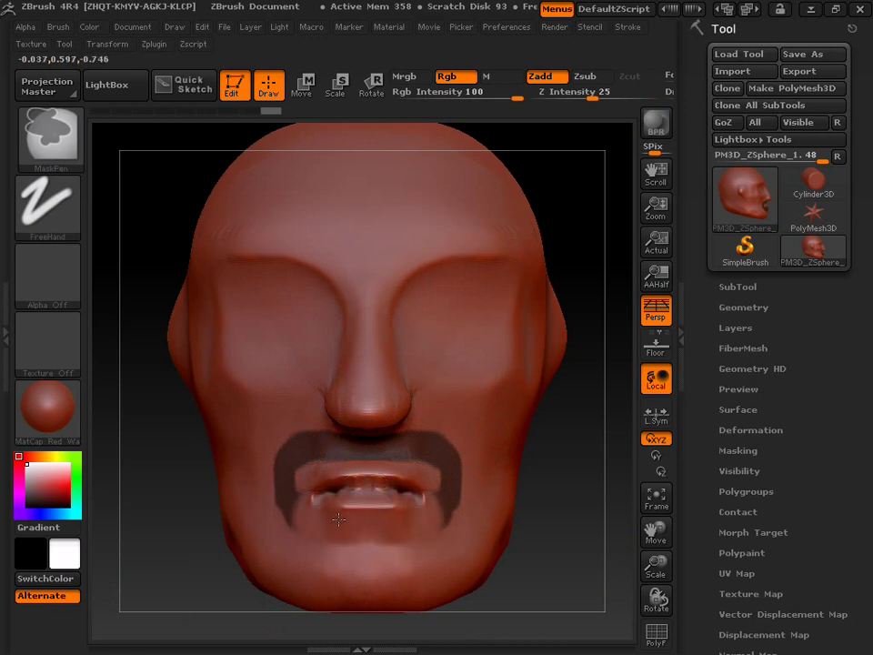
pyautogui.press('ctrl')
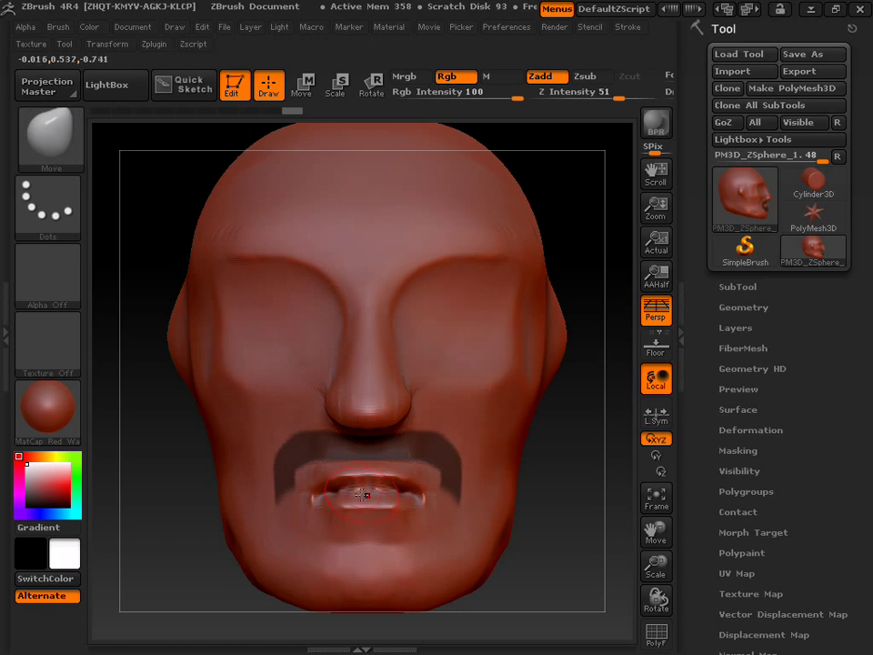
pyautogui.press('s')
pyautogui.moveTo(360, 491); pyautogui.dragTo(340, 496)
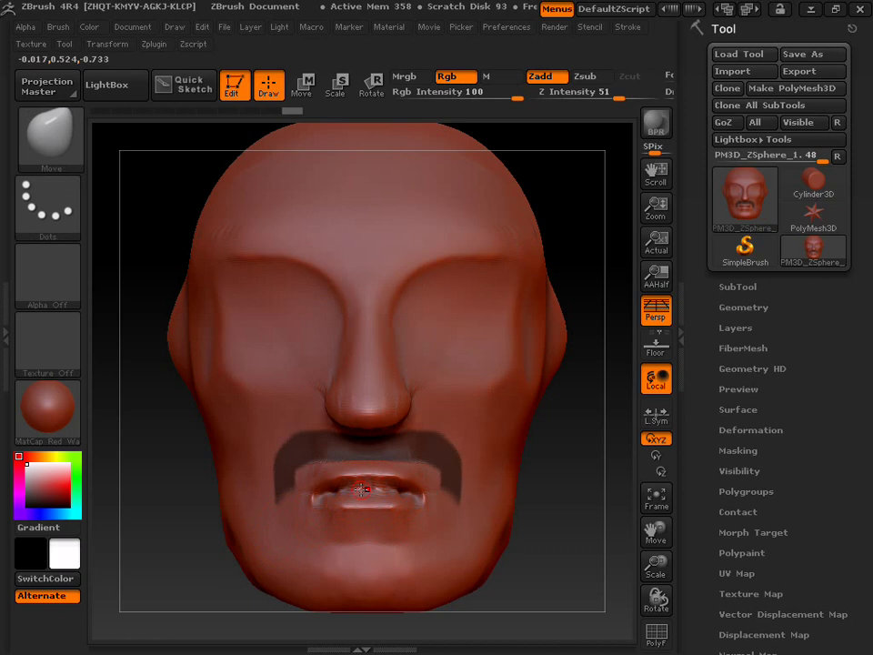
# Step: Carve a deeper crease along the lip parting line with the Slash3 brush, then select TrimDynamic
pyautogui.press('b')
pyautogui.press('c')
pyautogui.press('l')
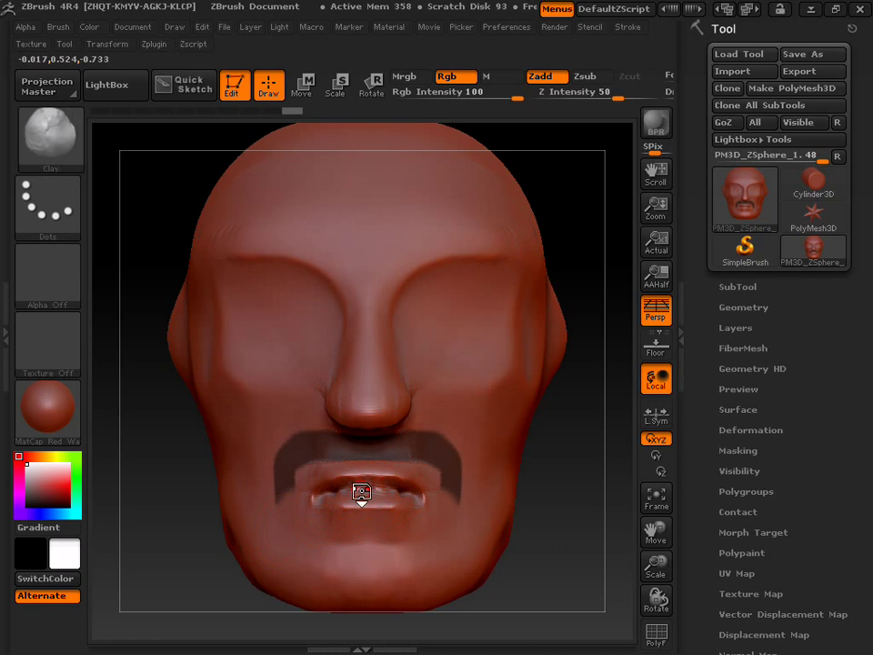
pyautogui.press('b')
pyautogui.press('s')
pyautogui.press('3')
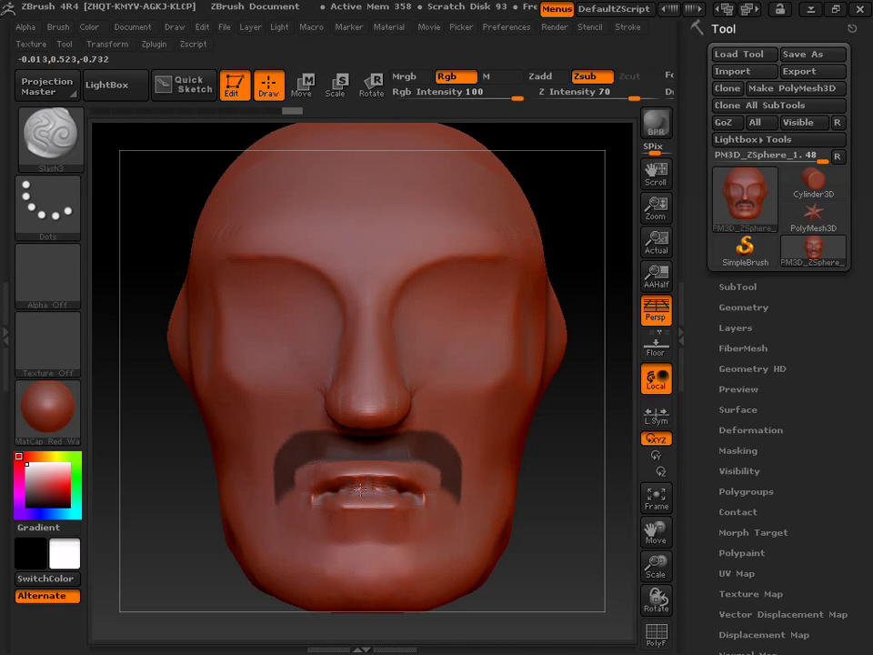
pyautogui.moveTo(360, 490)
pyautogui.mouseDown()
pyautogui.moveTo(344, 491)
pyautogui.moveTo(395, 491)
pyautogui.moveTo(351, 491)
pyautogui.mouseUp()
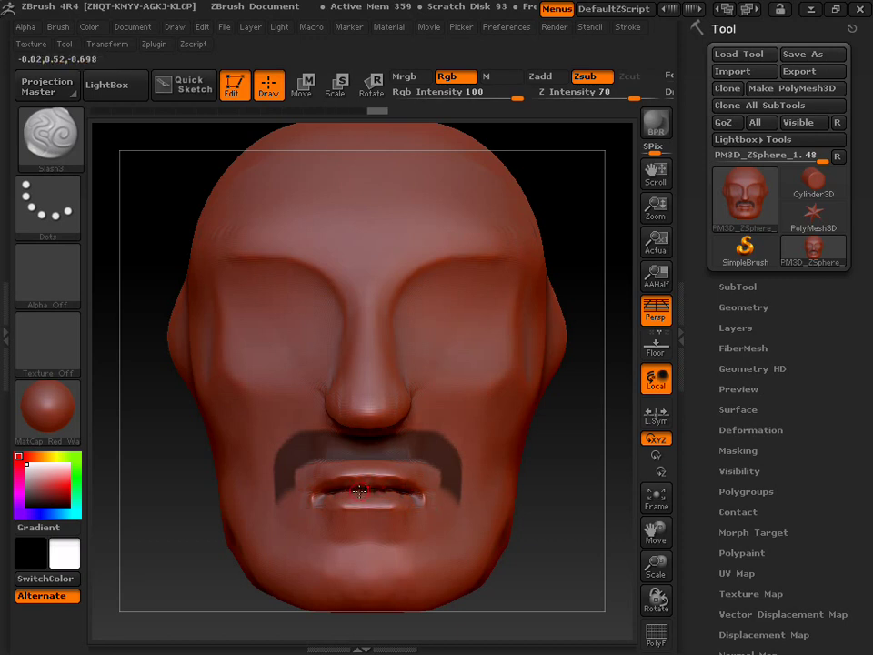
pyautogui.press('b')
pyautogui.press('t')
pyautogui.press('d')
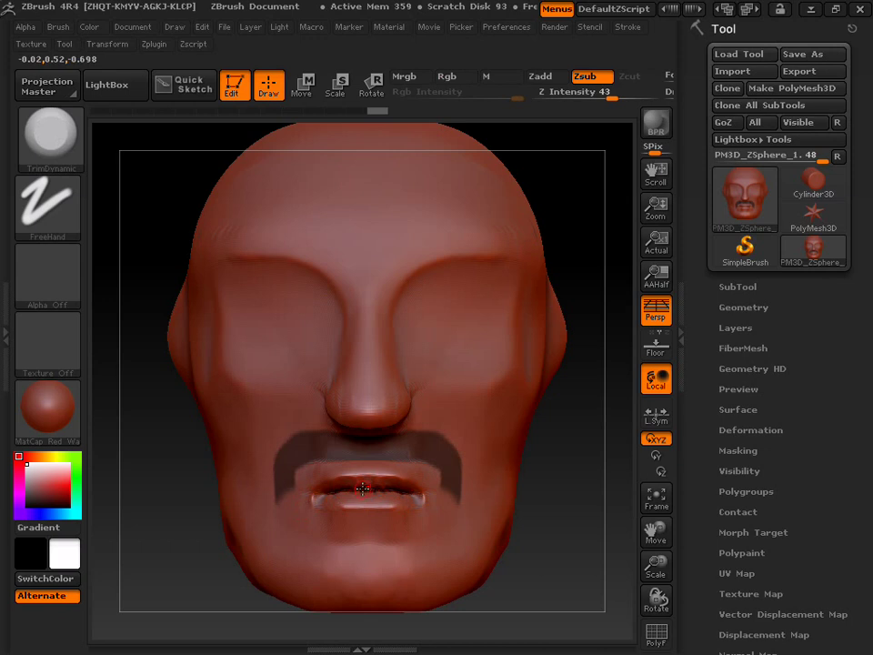
# Step: Flatten the lip planes with TrimDynamic, then switch to Zadd and build up the lower lip
pyautogui.moveTo(374, 491)
pyautogui.mouseDown()
pyautogui.moveTo(318, 496)
pyautogui.moveTo(419, 499)
pyautogui.mouseUp()
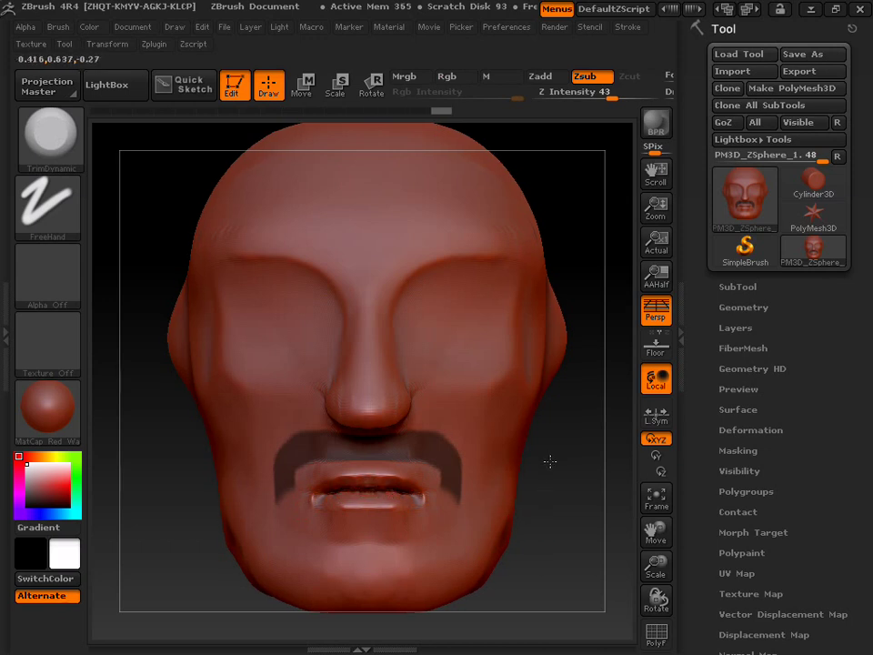
pyautogui.moveTo(550, 461); pyautogui.dragTo(543, 446)
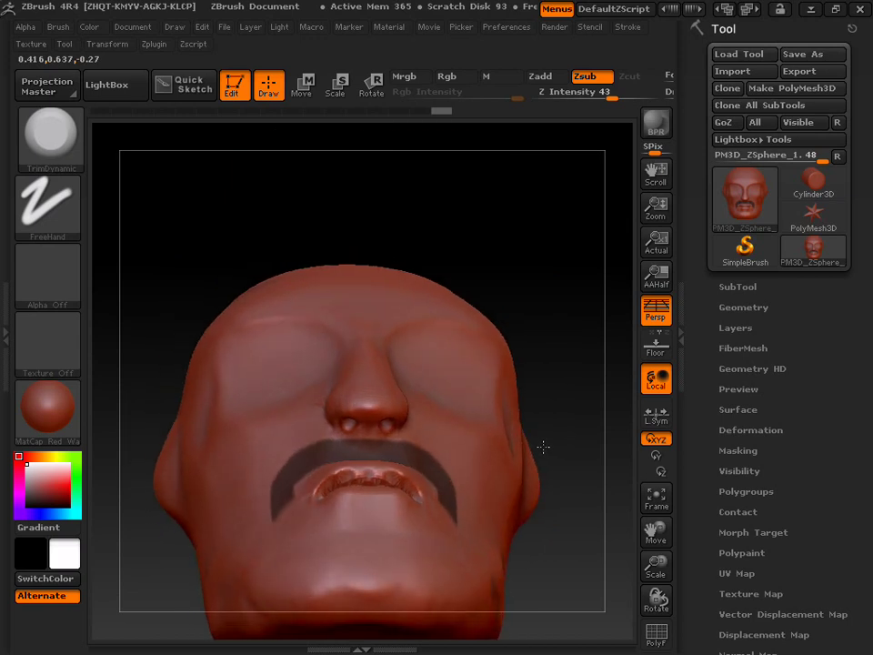
pyautogui.click(546, 77)
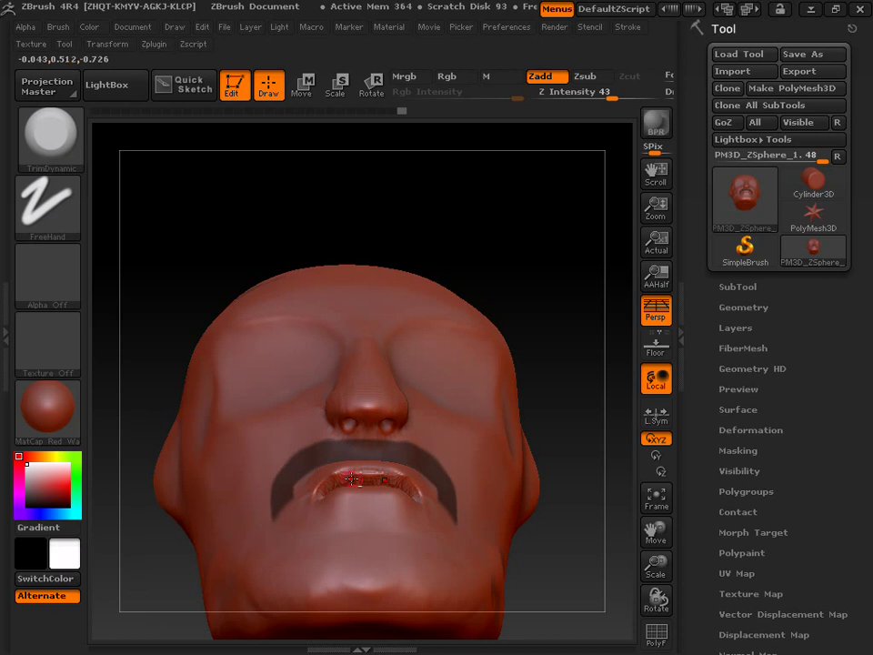
pyautogui.moveTo(405, 482); pyautogui.dragTo(334, 482)
pyautogui.moveTo(430, 210); pyautogui.dragTo(429, 383)
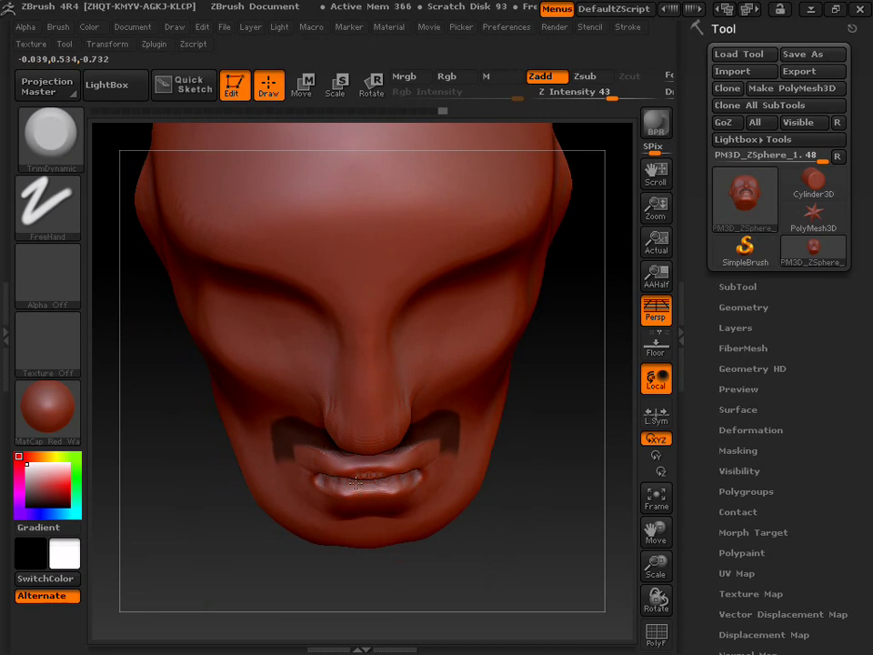
pyautogui.moveTo(523, 468); pyautogui.dragTo(536, 474)
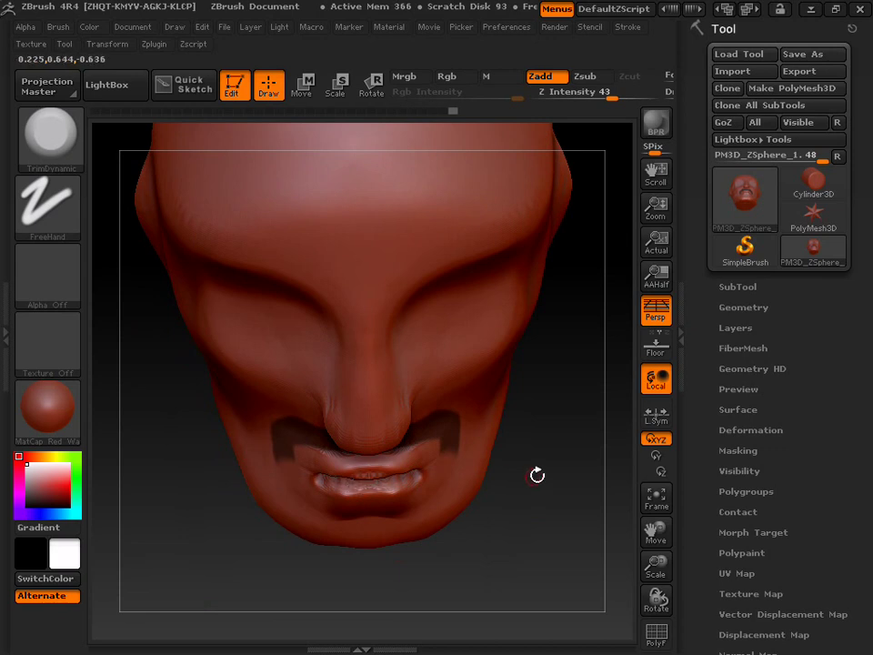
pyautogui.moveTo(509, 321); pyautogui.dragTo(514, 290)
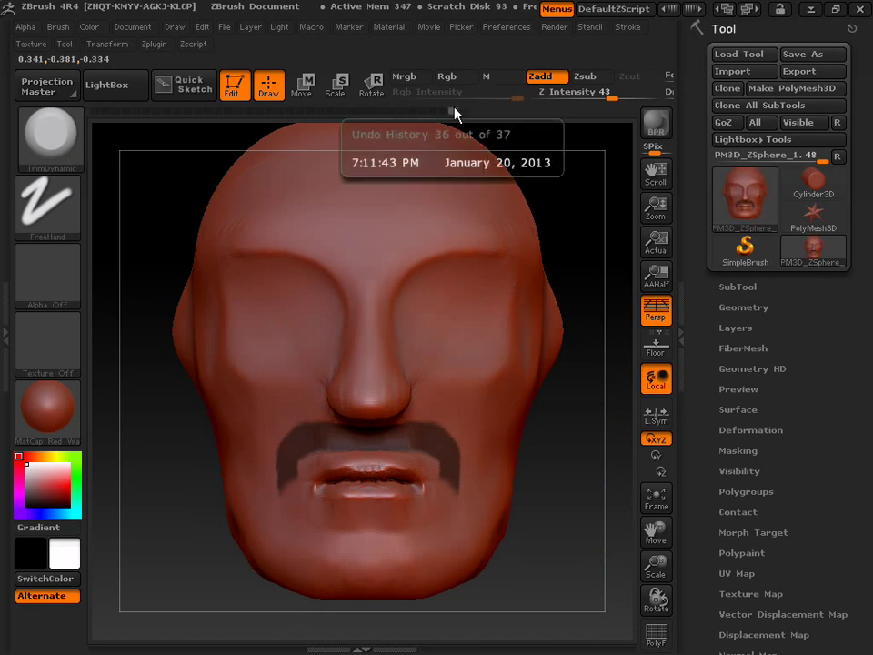
# Step: Undo one history step and push the lips into a cleaner shape with the Move brush
pyautogui.moveTo(455, 112); pyautogui.dragTo(445, 116)
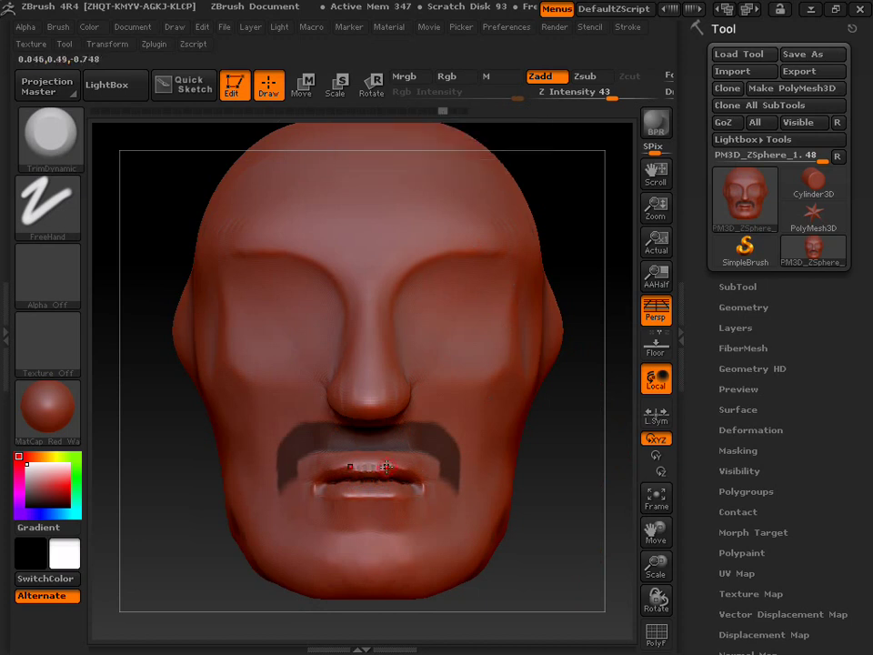
pyautogui.press('b')
pyautogui.press('m')
pyautogui.press('v')
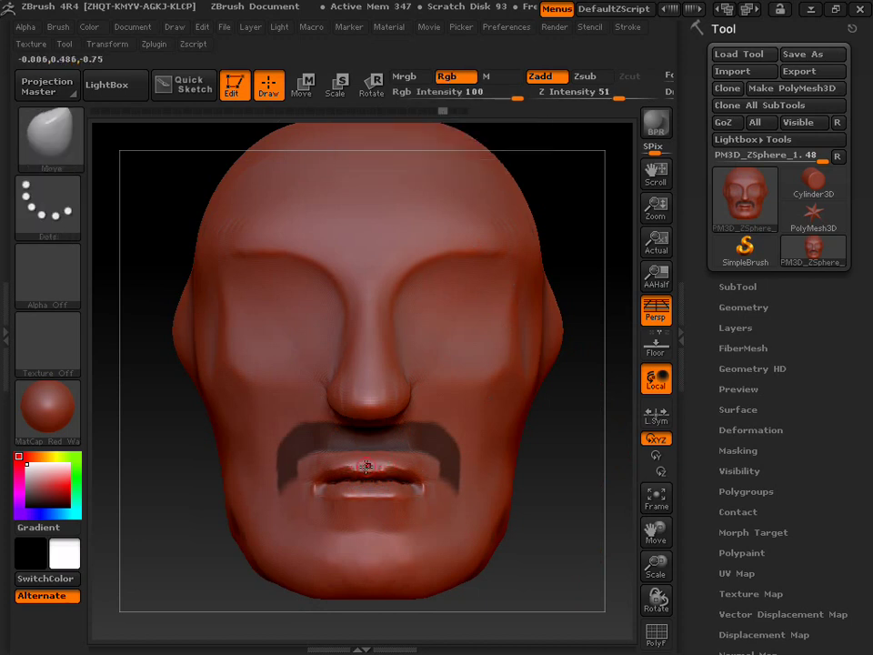
pyautogui.press('s')
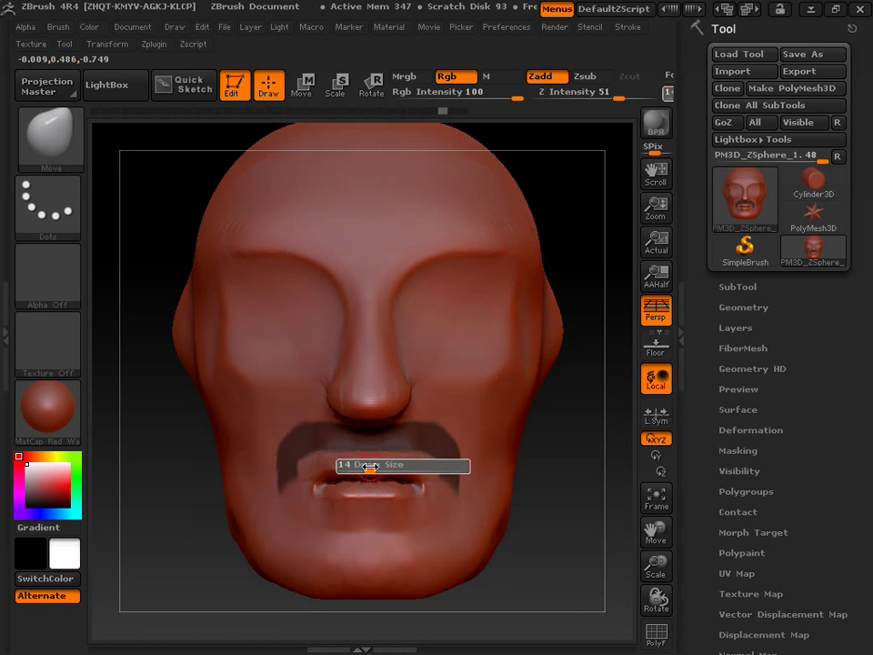
pyautogui.click(361, 464)
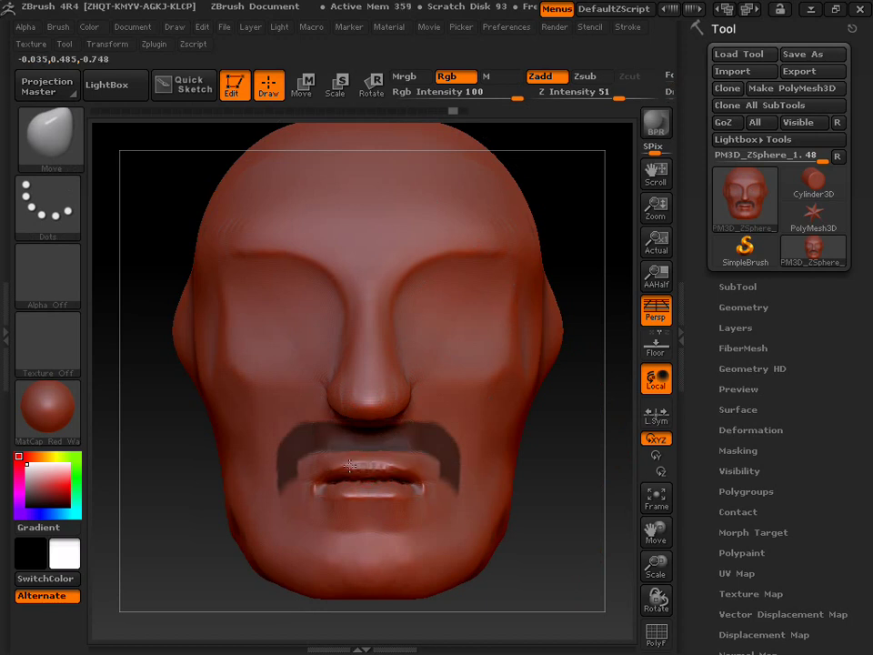
# Step: Rotate the head to a three-quarter view and back to straight front to inspect the lips
pyautogui.moveTo(556, 513); pyautogui.dragTo(585, 507)
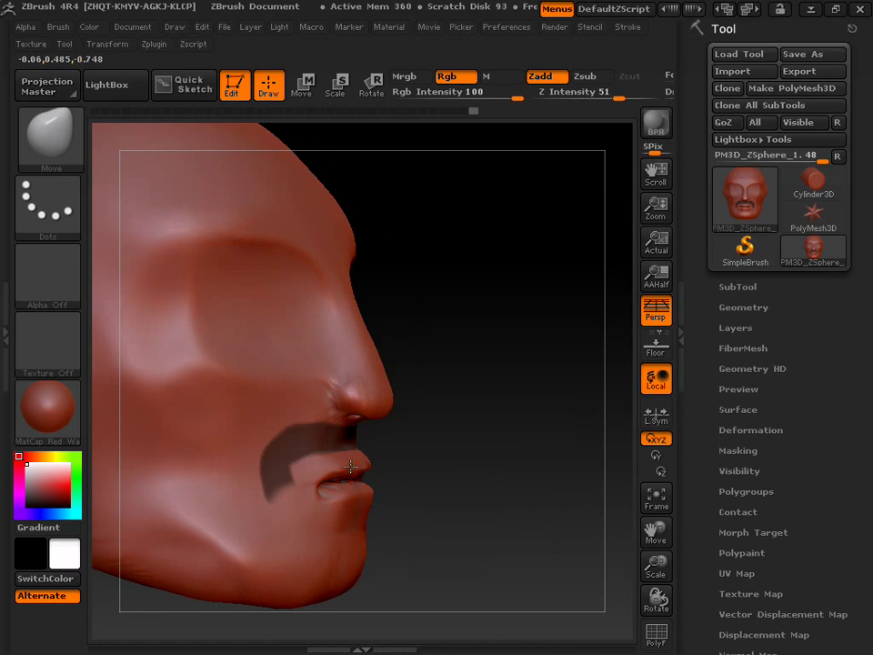
pyautogui.moveTo(406, 462)
pyautogui.keyDown('shift'); pyautogui.mouseDown()
pyautogui.moveTo(351, 463)
pyautogui.moveTo(370, 475)
pyautogui.mouseUp(); pyautogui.keyUp('shift')
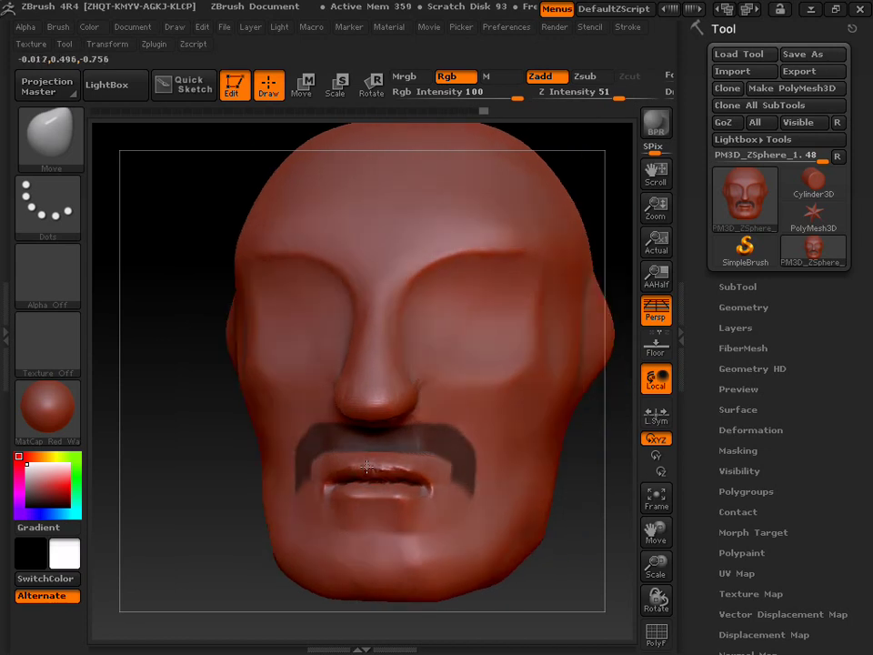
pyautogui.keyDown('shift'); pyautogui.moveTo(235, 469); pyautogui.dragTo(233, 471); pyautogui.keyUp('shift')
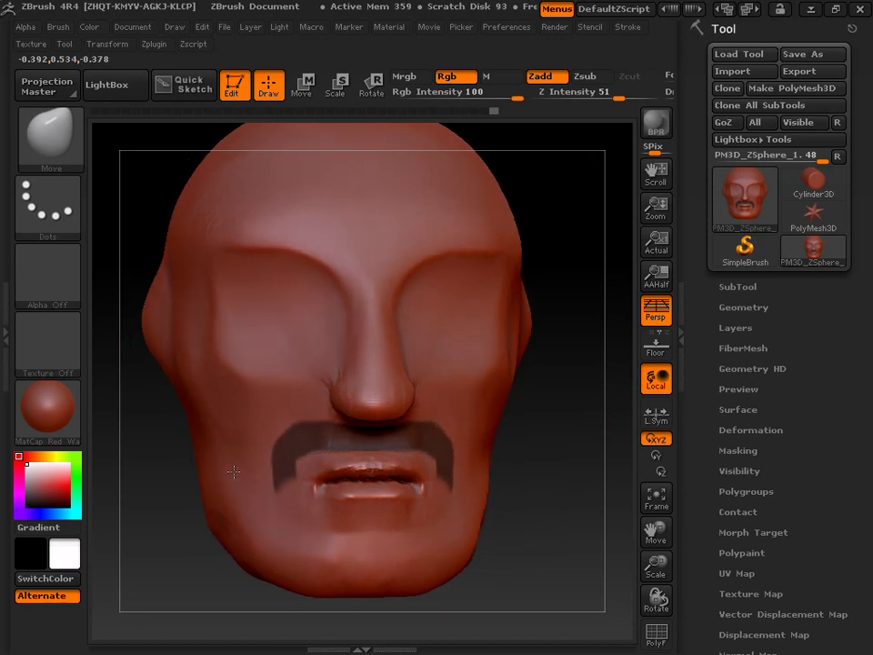
pyautogui.keyDown('shift'); pyautogui.moveTo(232, 471); pyautogui.dragTo(235, 470); pyautogui.keyUp('shift')
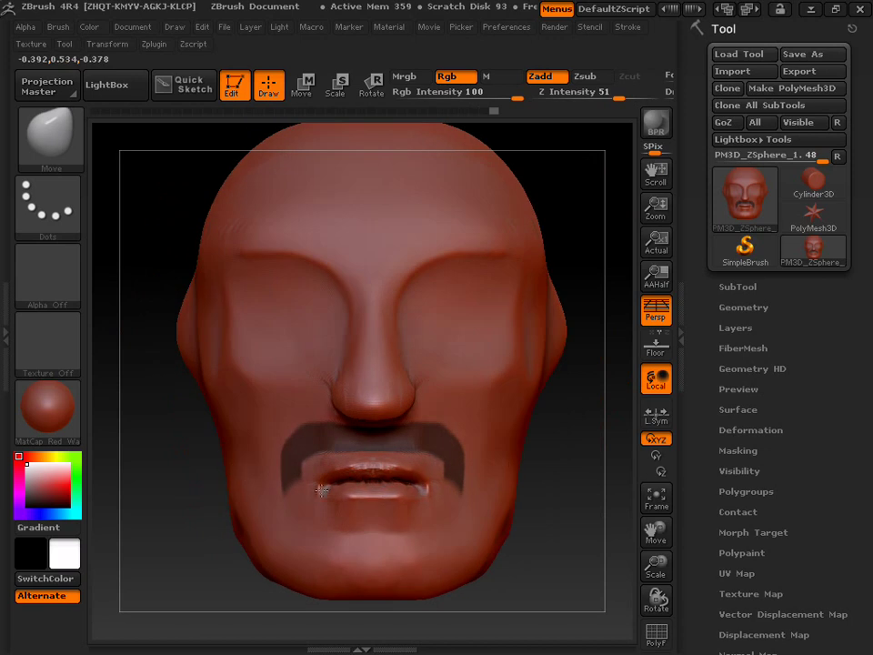
# Step: Reshape the lips from the side with the Move brush, then turn the head to face front
pyautogui.press('s')
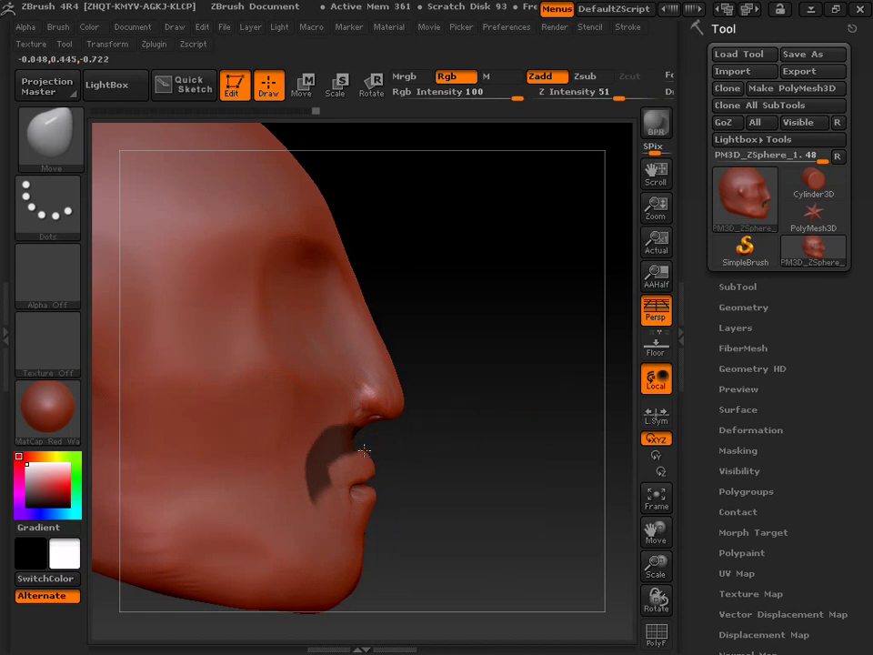
pyautogui.moveTo(362, 450); pyautogui.dragTo(363, 449)
pyautogui.moveTo(440, 398)
pyautogui.keyDown('shift'); pyautogui.mouseDown()
pyautogui.moveTo(386, 400)
pyautogui.moveTo(473, 401)
pyautogui.mouseUp(); pyautogui.keyUp('shift')
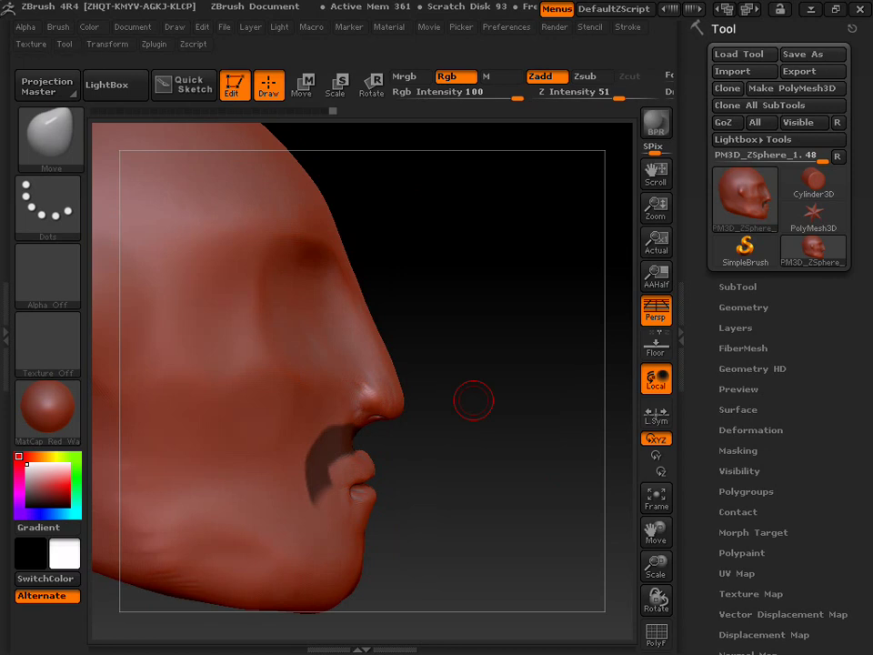
pyautogui.hotkey('ctrl', 'shift')
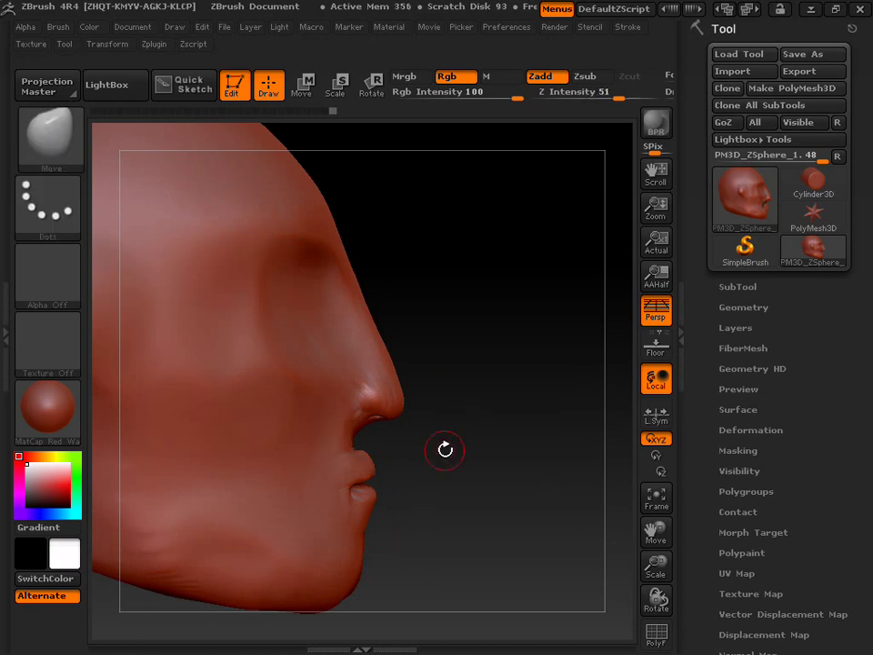
# Step: Turn the head to the front and set up TrimDynamic at brush size 16
pyautogui.press('s')
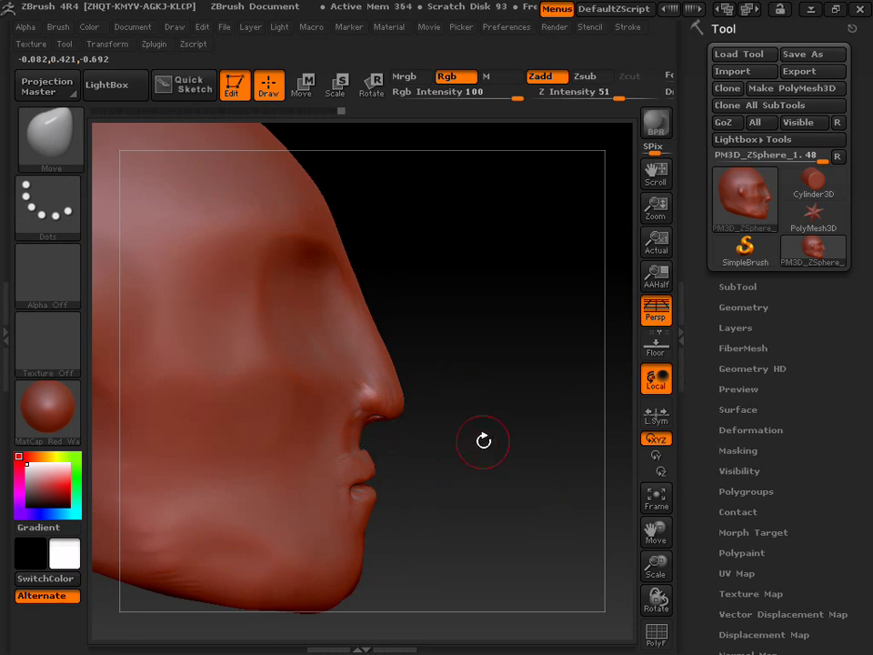
pyautogui.keyDown('shift'); pyautogui.moveTo(420, 440); pyautogui.dragTo(402, 441); pyautogui.keyUp('shift')
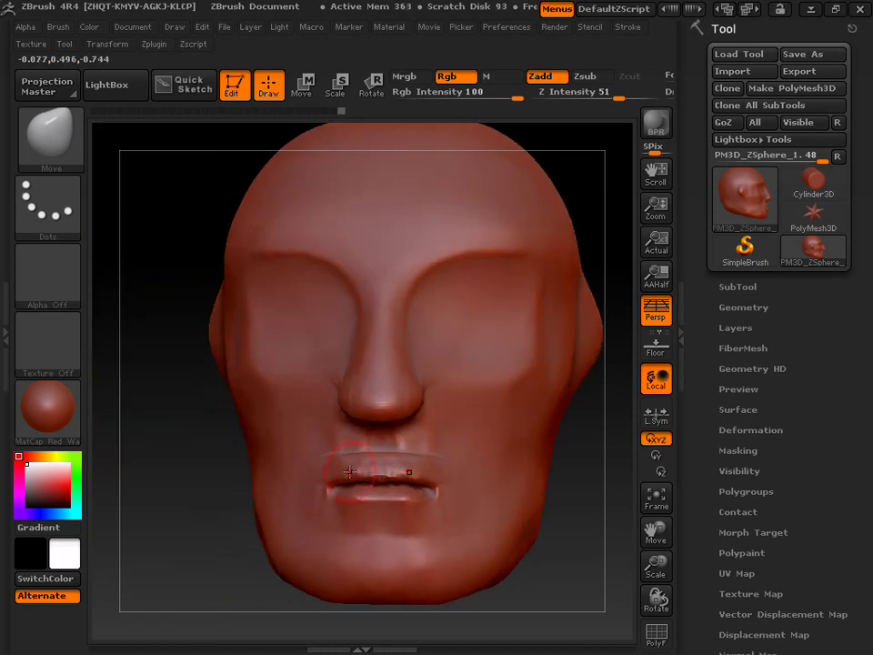
pyautogui.moveTo(189, 419); pyautogui.dragTo(202, 425)
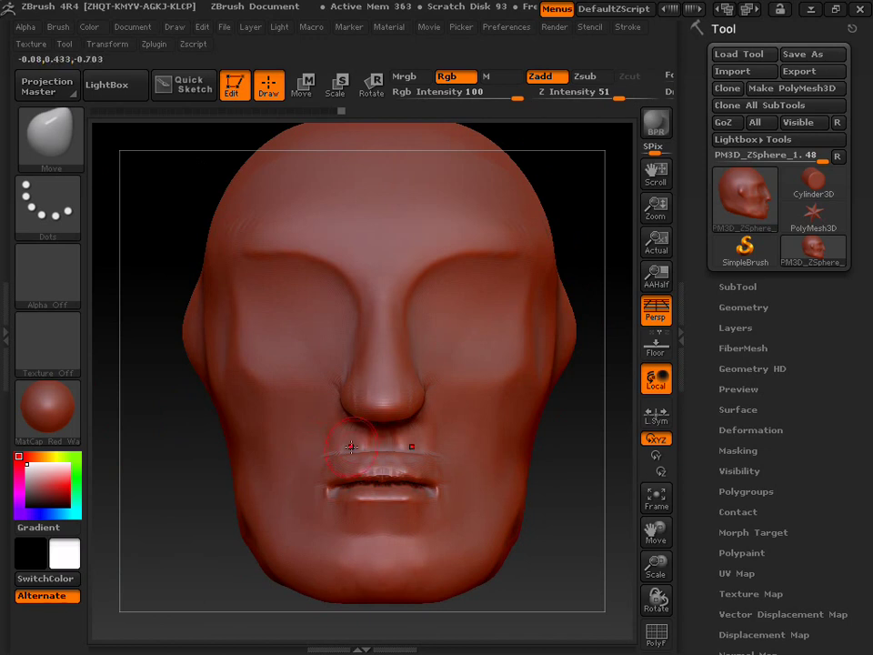
pyautogui.press('s')
pyautogui.moveTo(339, 446); pyautogui.dragTo(337, 446)
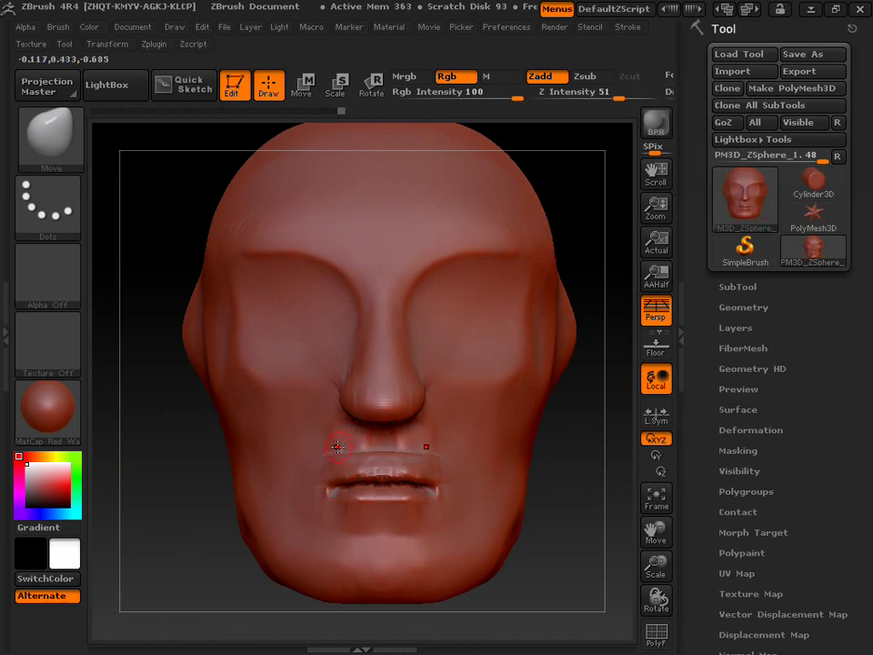
pyautogui.press('b')
pyautogui.press('t')
pyautogui.press('d')
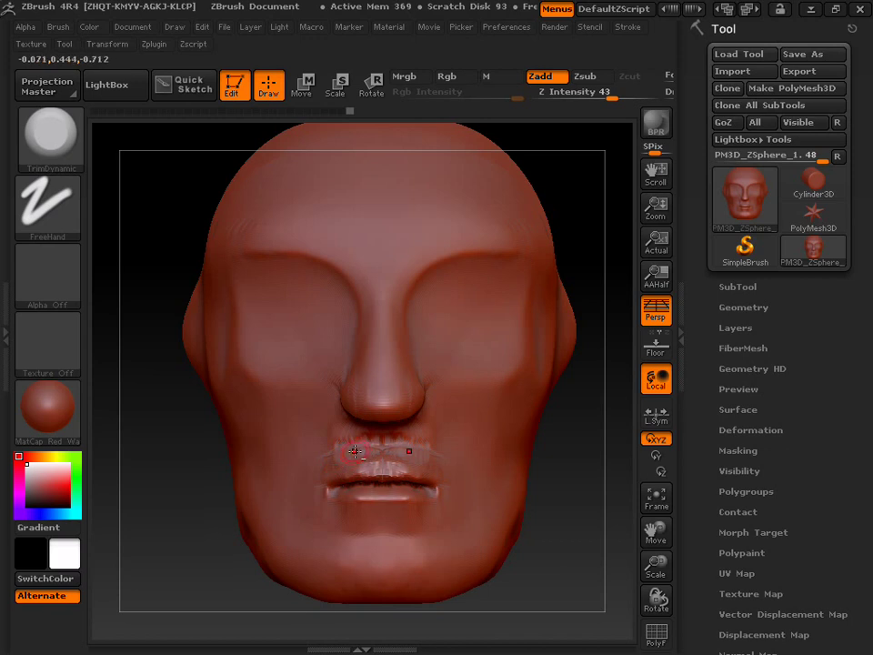
# Step: Smooth the rough upper lip area and check it in side profile
pyautogui.press('shift')
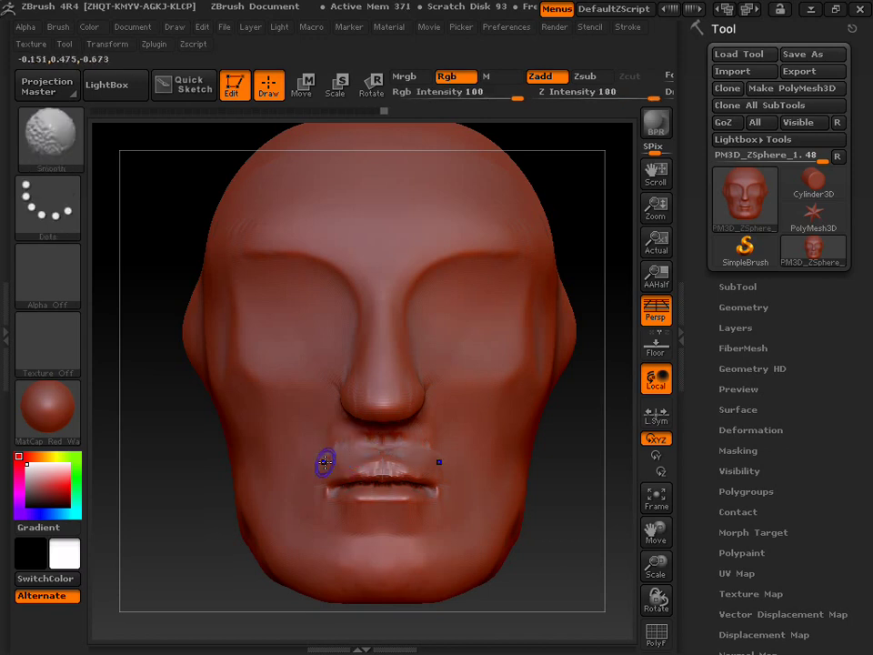
pyautogui.keyDown('shift'); pyautogui.moveTo(363, 455); pyautogui.dragTo(388, 443); pyautogui.keyUp('shift')
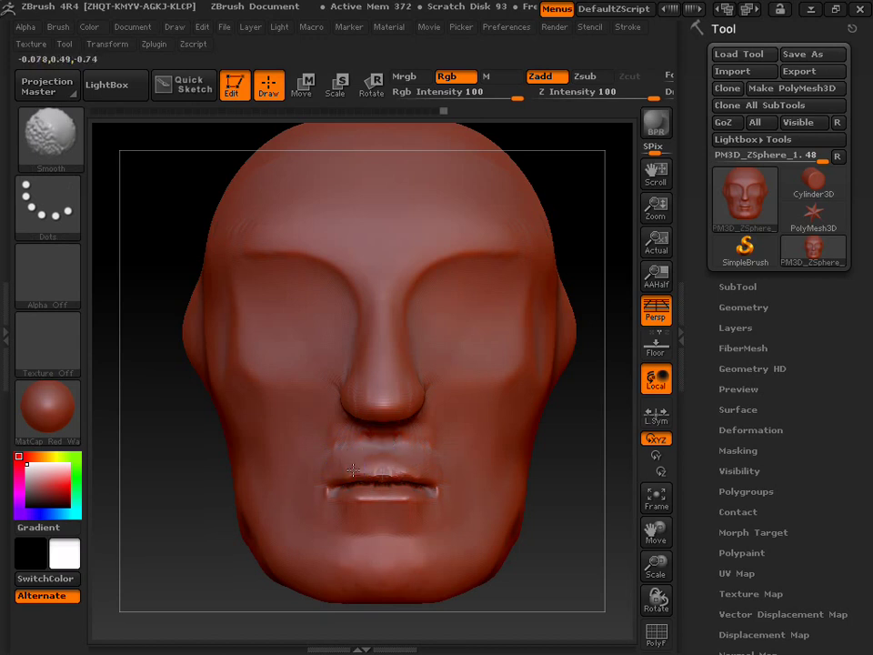
pyautogui.keyDown('shift'); pyautogui.moveTo(366, 462); pyautogui.dragTo(429, 462); pyautogui.keyUp('shift')
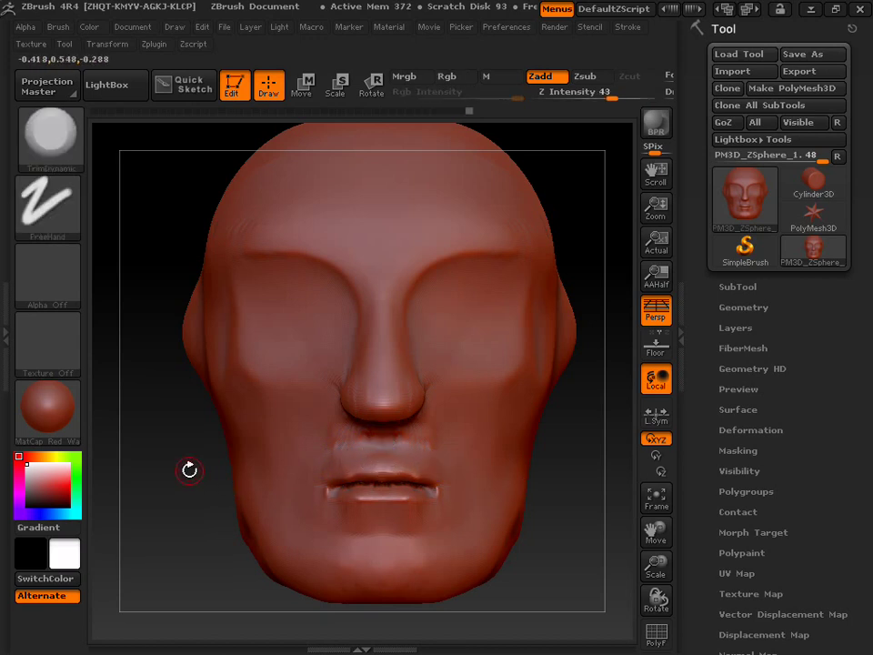
pyautogui.moveTo(221, 465); pyautogui.dragTo(257, 464)
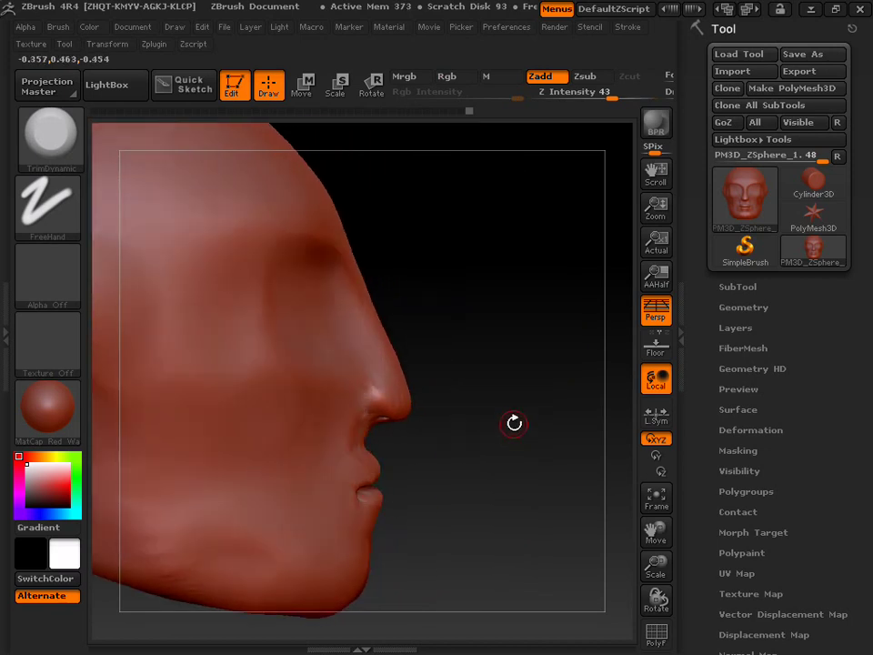
pyautogui.moveTo(451, 425); pyautogui.dragTo(411, 428)
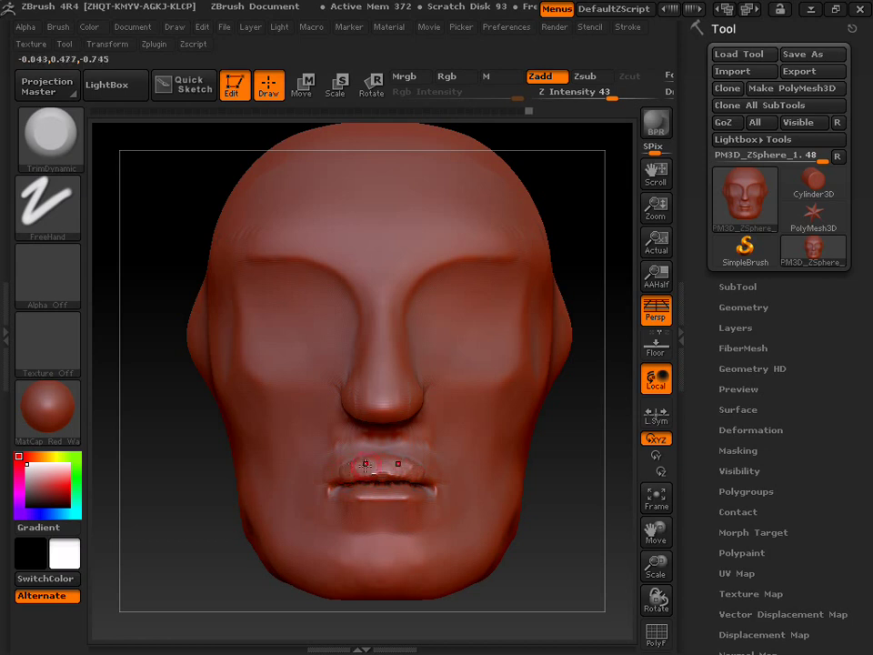
# Step: Flatten the upper lip with TrimDynamic, smooth it again, and view it from below
pyautogui.moveTo(371, 461)
pyautogui.mouseDown()
pyautogui.moveTo(358, 470)
pyautogui.moveTo(375, 469)
pyautogui.moveTo(352, 455)
pyautogui.moveTo(373, 455)
pyautogui.mouseUp()
pyautogui.press('shift')
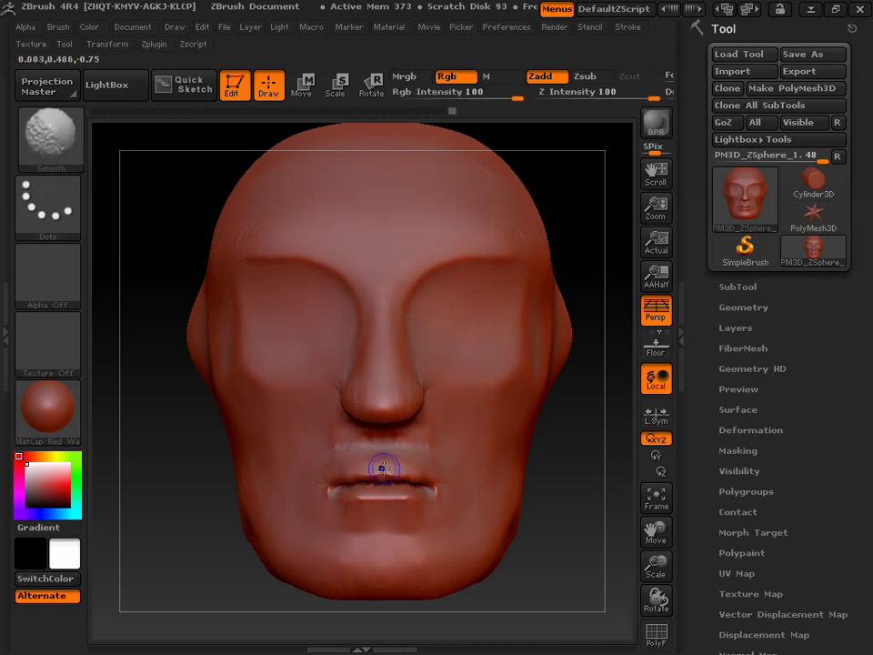
pyautogui.keyDown('shift'); pyautogui.moveTo(341, 473); pyautogui.dragTo(372, 475); pyautogui.keyUp('shift')
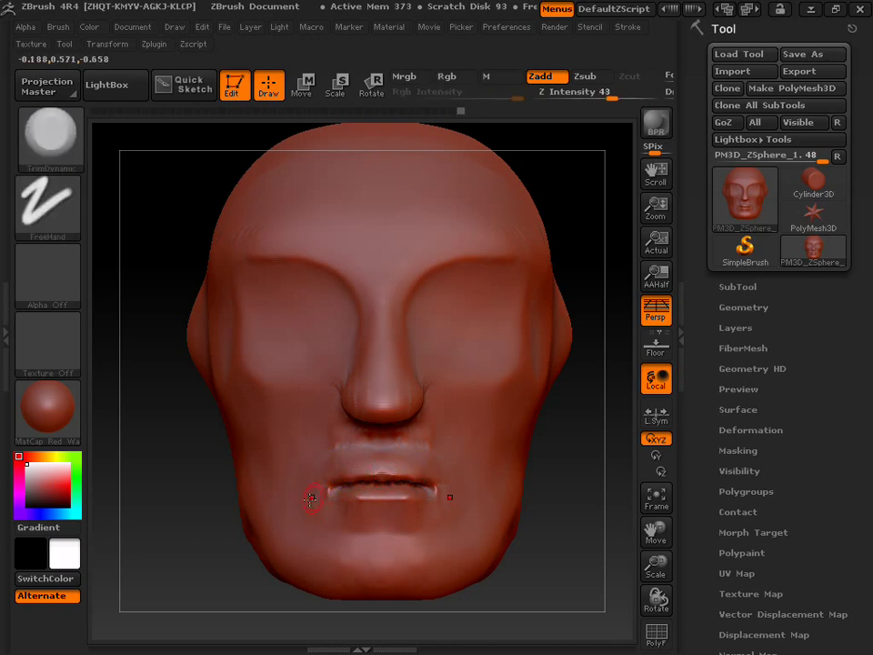
pyautogui.moveTo(189, 475)
pyautogui.mouseDown()
pyautogui.moveTo(179, 341)
pyautogui.moveTo(173, 427)
pyautogui.moveTo(182, 433)
pyautogui.moveTo(145, 364)
pyautogui.mouseUp()
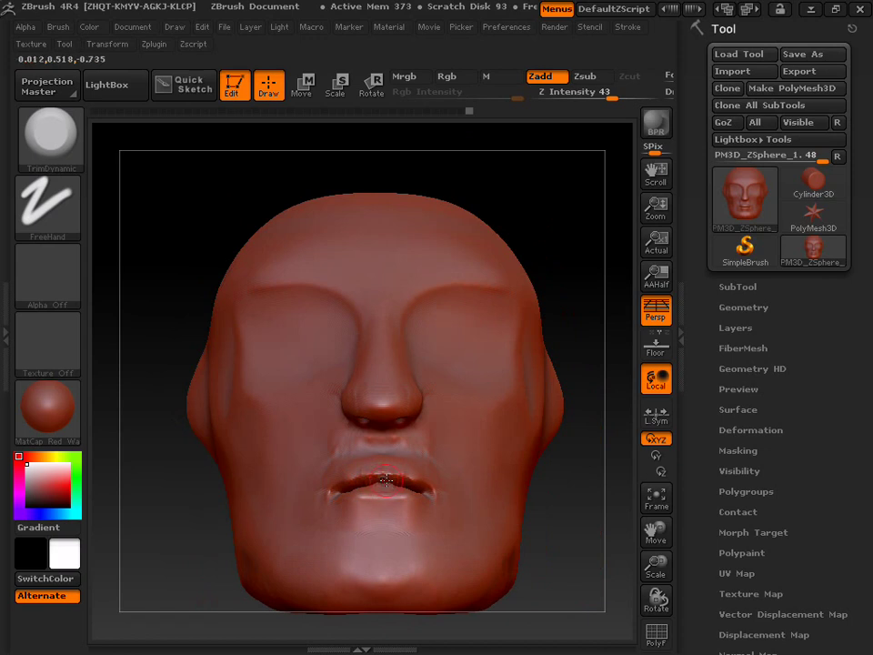
pyautogui.moveTo(464, 110)
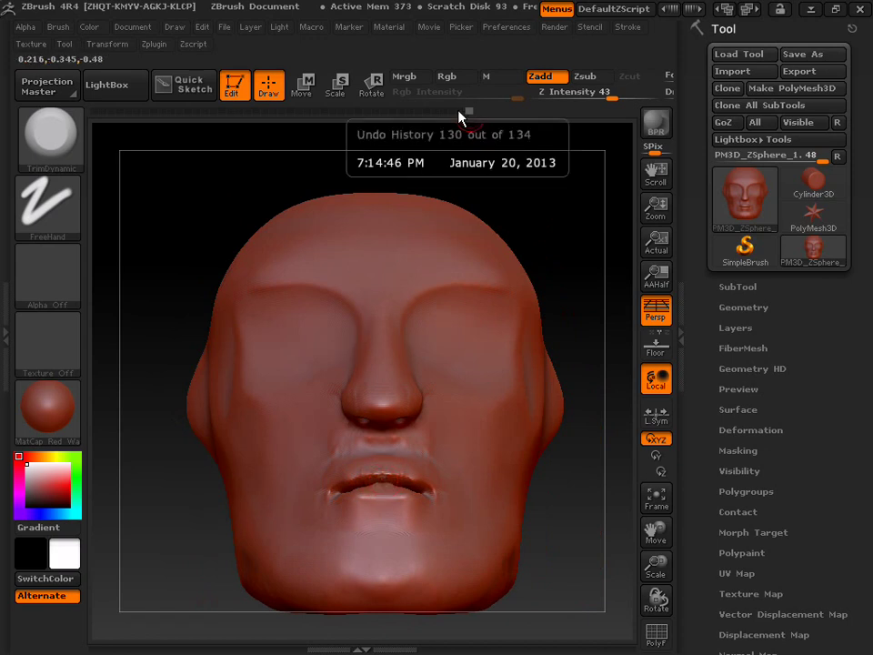
# Step: Undo two history steps, re-smooth the upper lip gently, and return to TrimDynamic
pyautogui.moveTo(459, 116); pyautogui.dragTo(446, 122)
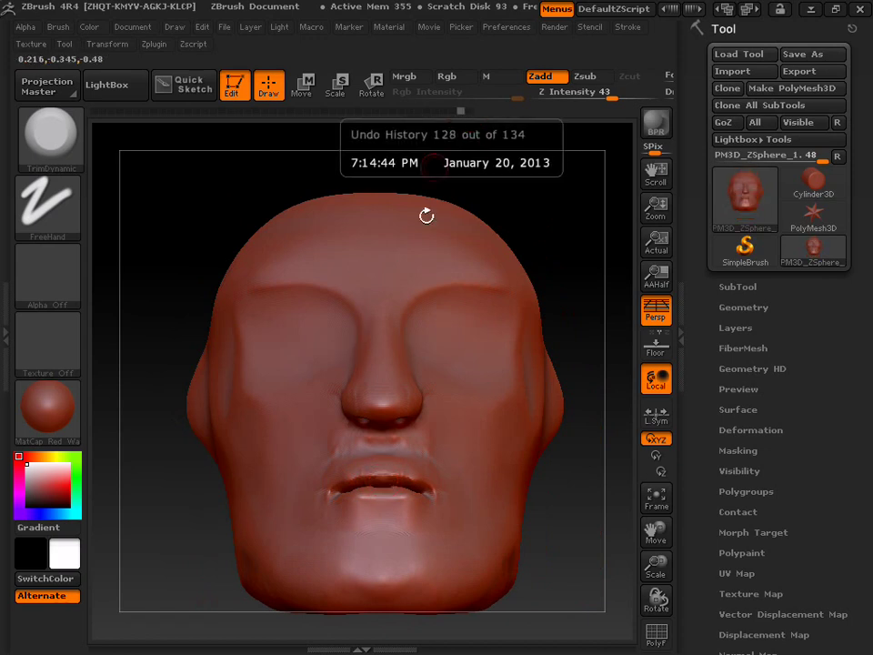
pyautogui.moveTo(360, 479)
pyautogui.mouseDown()
pyautogui.moveTo(378, 477)
pyautogui.moveTo(344, 476)
pyautogui.moveTo(351, 480)
pyautogui.mouseUp()
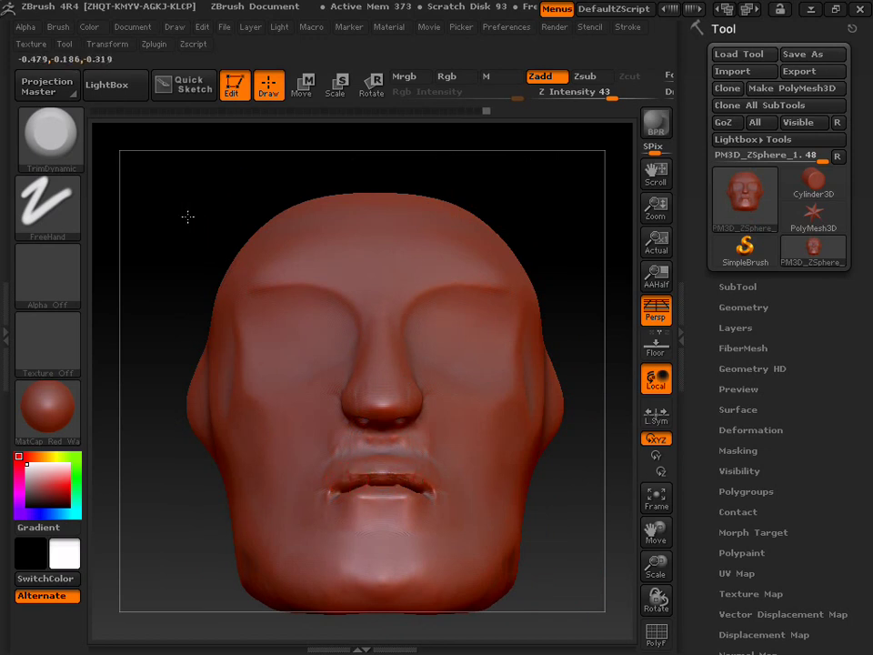
pyautogui.moveTo(181, 309); pyautogui.dragTo(181, 322)
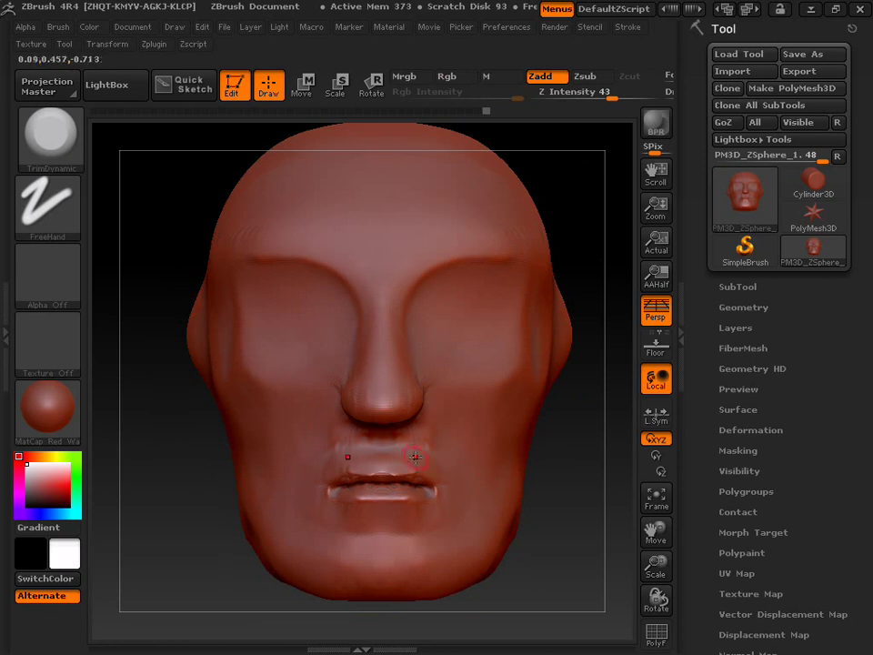
pyautogui.press('shift')
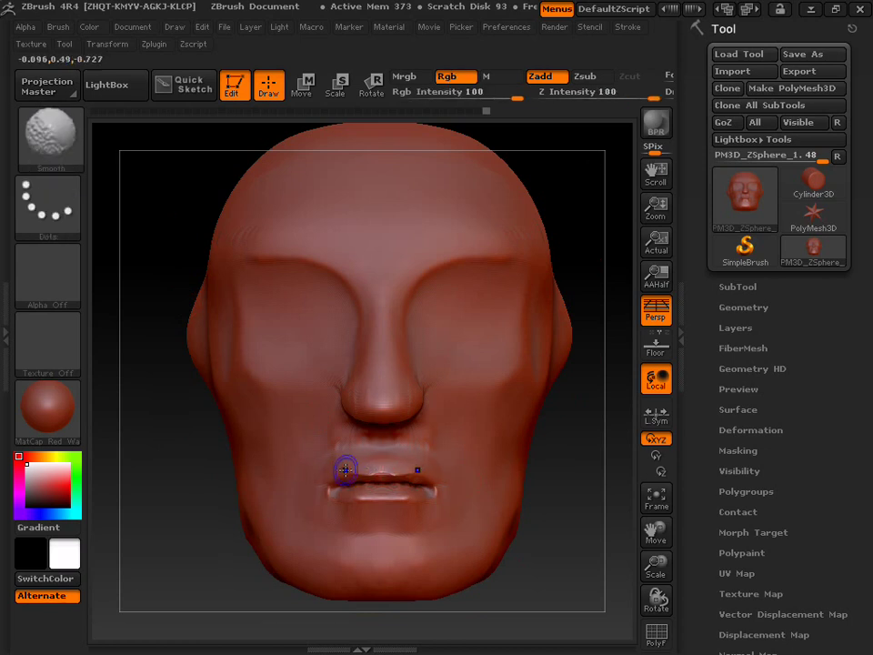
pyautogui.keyDown('shift'); pyautogui.moveTo(344, 468); pyautogui.dragTo(376, 467); pyautogui.keyUp('shift')
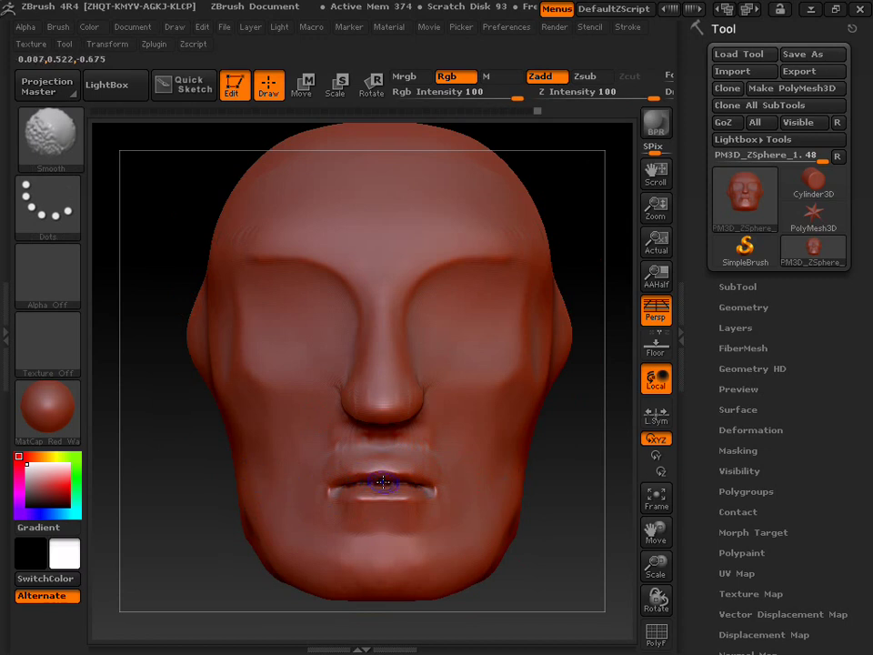
pyautogui.press('shift')
pyautogui.moveTo(169, 431); pyautogui.dragTo(167, 341)
pyautogui.moveTo(188, 443)
pyautogui.mouseDown()
pyautogui.moveTo(191, 467)
pyautogui.moveTo(172, 432)
pyautogui.moveTo(178, 406)
pyautogui.moveTo(186, 472)
pyautogui.mouseUp()
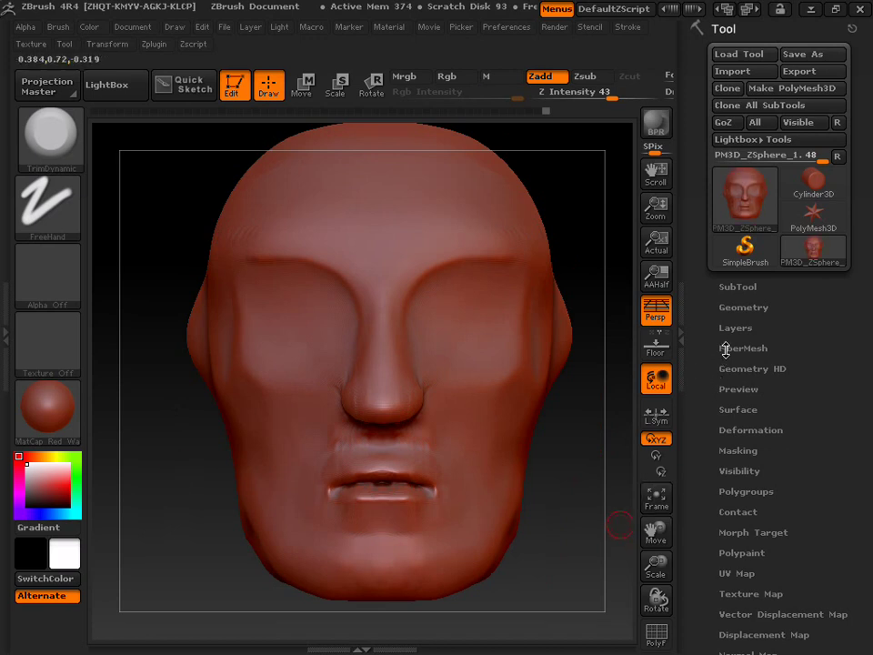
# Step: In Tool > Deformation, apply a slight Polish Crisp Edges to the head and check it from below
pyautogui.scroll(-1, 712, 382)
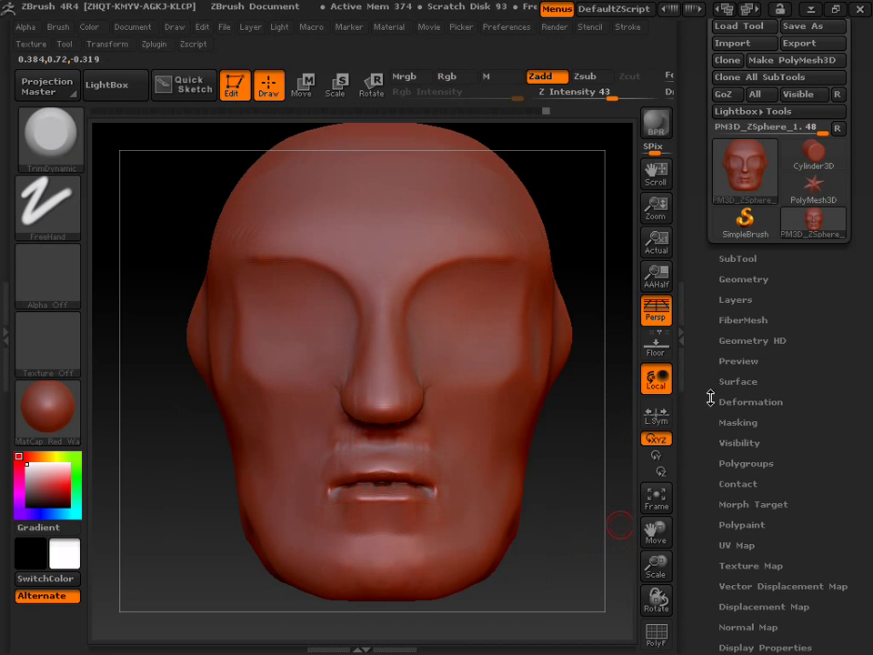
pyautogui.click(725, 400)
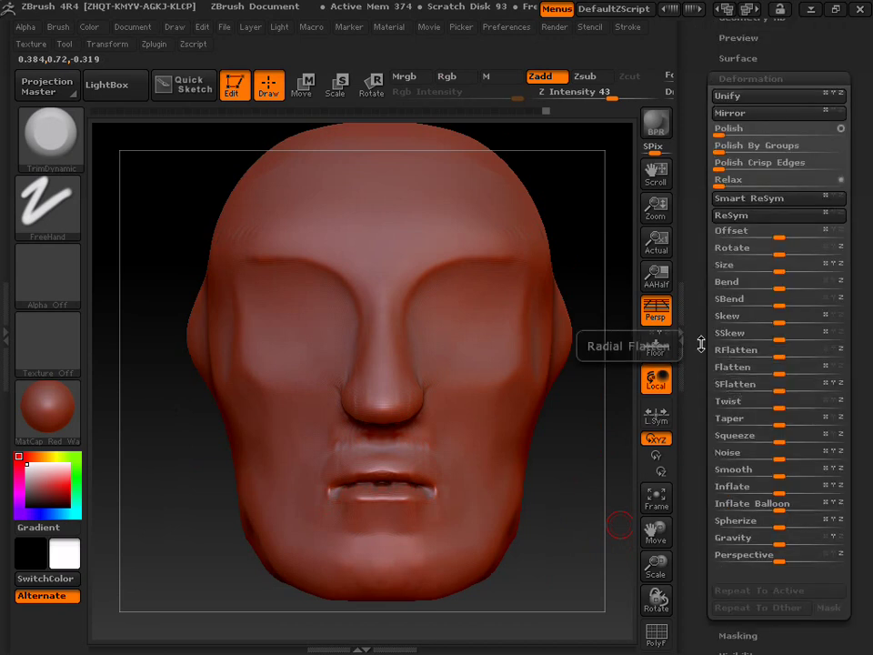
pyautogui.moveTo(707, 346); pyautogui.dragTo(695, 445)
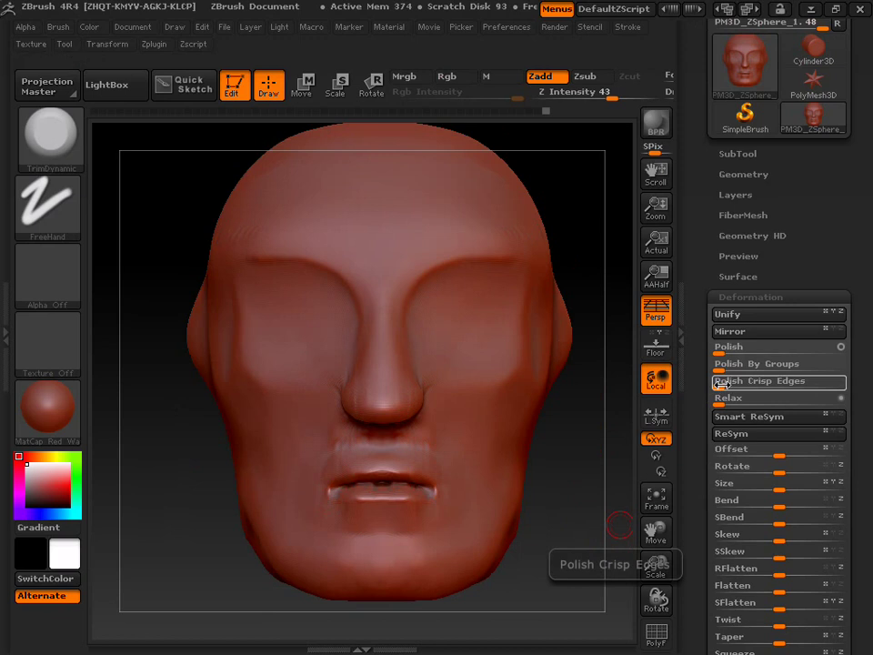
pyautogui.moveTo(722, 383); pyautogui.dragTo(728, 385)
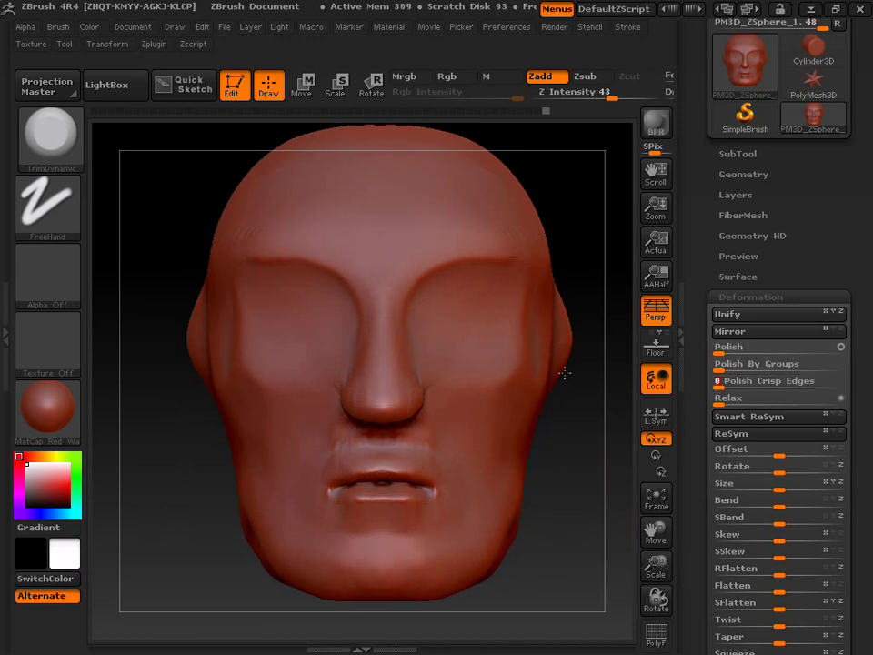
pyautogui.moveTo(565, 384); pyautogui.dragTo(565, 359)
pyautogui.moveTo(565, 414); pyautogui.dragTo(565, 496)
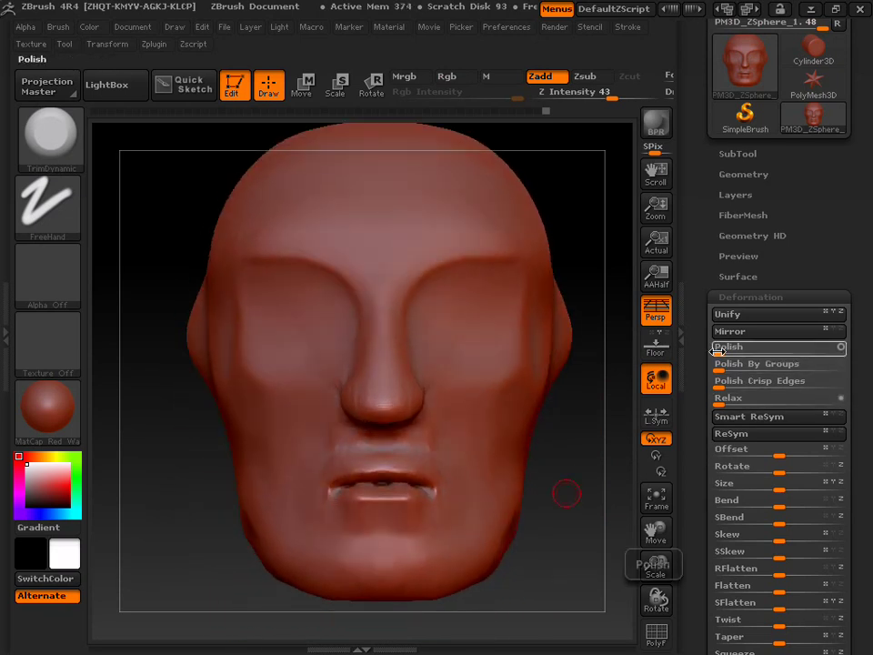
# Step: Apply a slight Polish to smooth the head, checking the top and side profile
pyautogui.moveTo(716, 349); pyautogui.dragTo(718, 349)
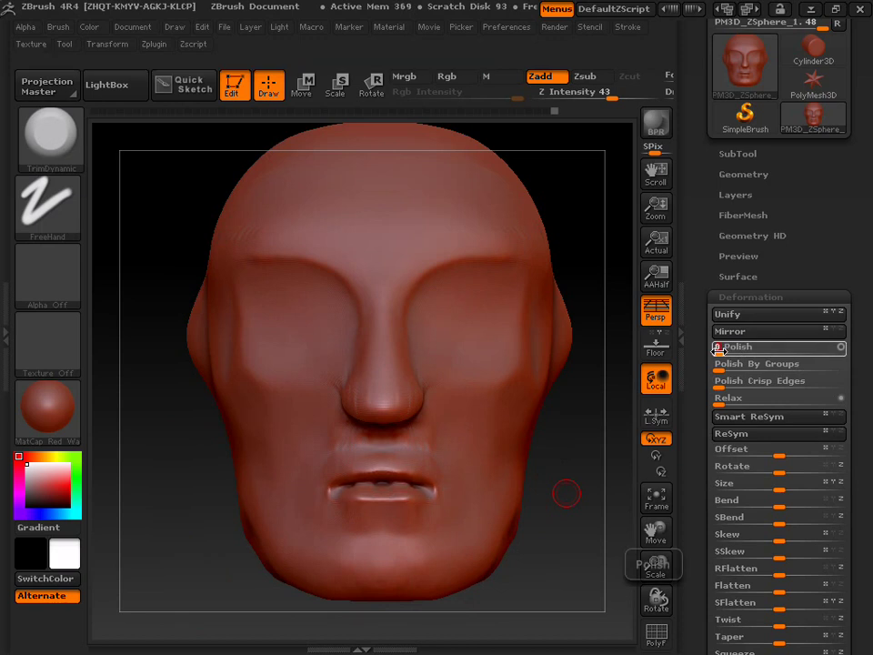
pyautogui.moveTo(554, 481)
pyautogui.mouseDown()
pyautogui.moveTo(560, 402)
pyautogui.moveTo(557, 521)
pyautogui.moveTo(557, 510)
pyautogui.moveTo(665, 512)
pyautogui.mouseUp()
pyautogui.moveTo(500, 384); pyautogui.dragTo(598, 487)
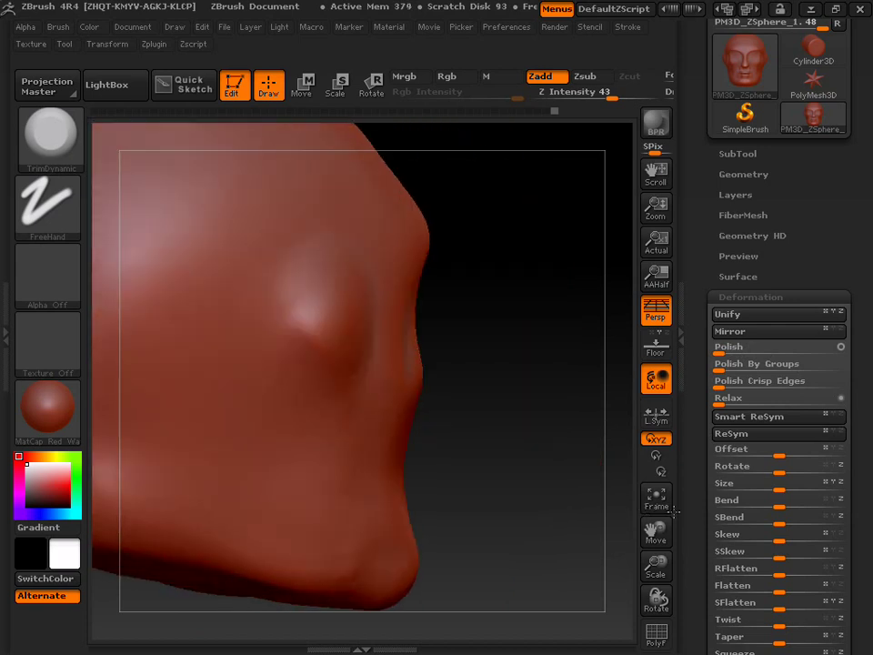
# Step: From a right-side profile, pull the upper lip upward with the Move brush to refine the lips
pyautogui.moveTo(525, 457)
pyautogui.mouseDown()
pyautogui.moveTo(547, 454)
pyautogui.moveTo(498, 454)
pyautogui.moveTo(547, 454)
pyautogui.mouseUp()
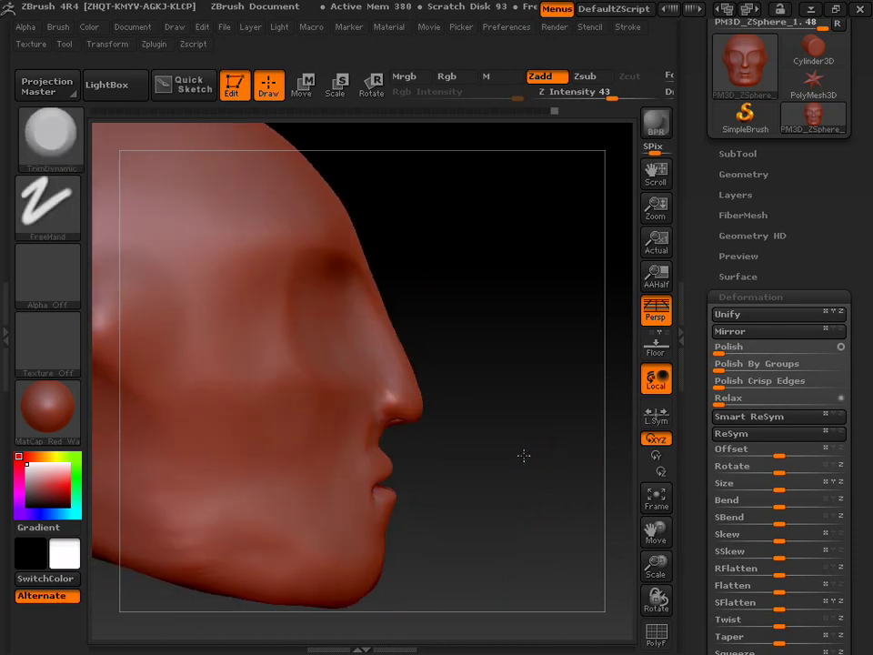
pyautogui.moveTo(491, 455)
pyautogui.keyDown('shift'); pyautogui.mouseDown()
pyautogui.moveTo(470, 452)
pyautogui.moveTo(540, 454)
pyautogui.moveTo(440, 462)
pyautogui.mouseUp(); pyautogui.keyUp('shift')
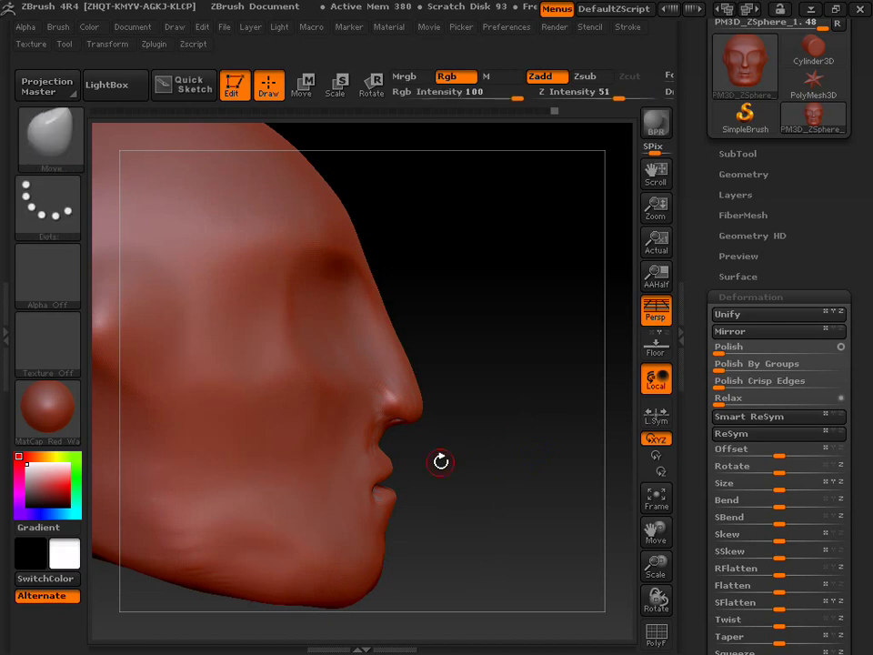
pyautogui.press('s')
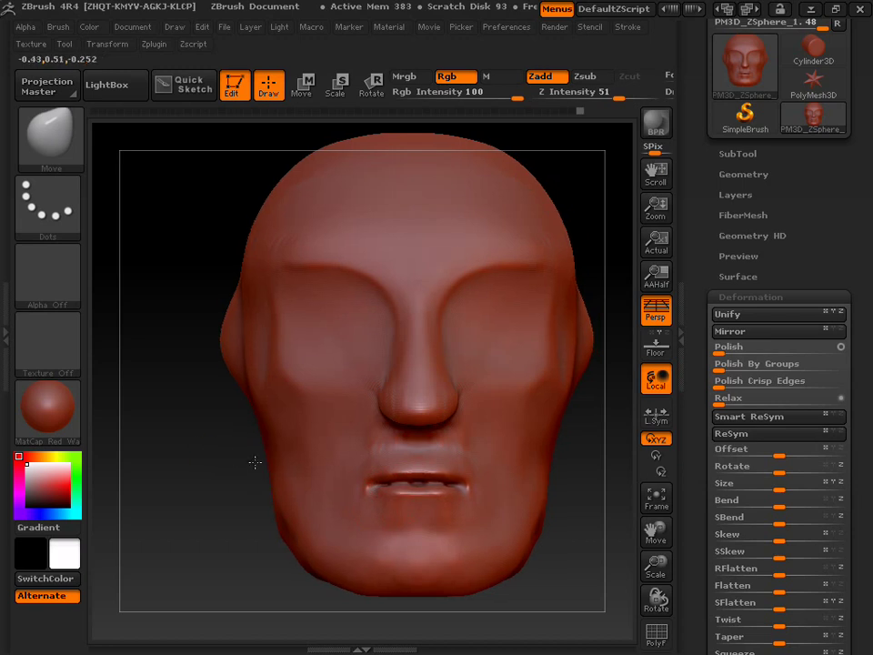
pyautogui.moveTo(252, 462); pyautogui.dragTo(291, 463)
pyautogui.moveTo(482, 444); pyautogui.dragTo(389, 455)
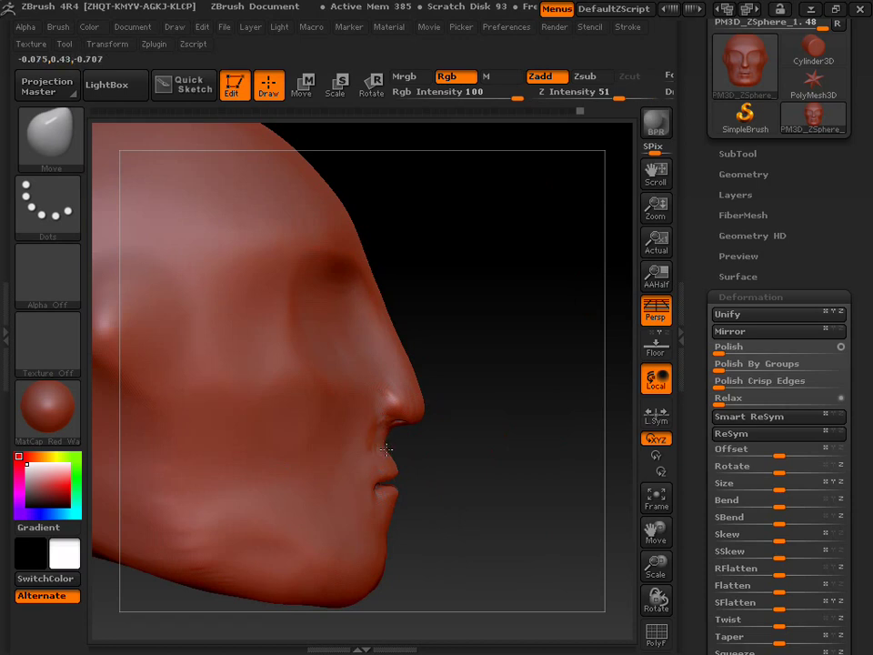
pyautogui.moveTo(452, 448); pyautogui.dragTo(397, 470)
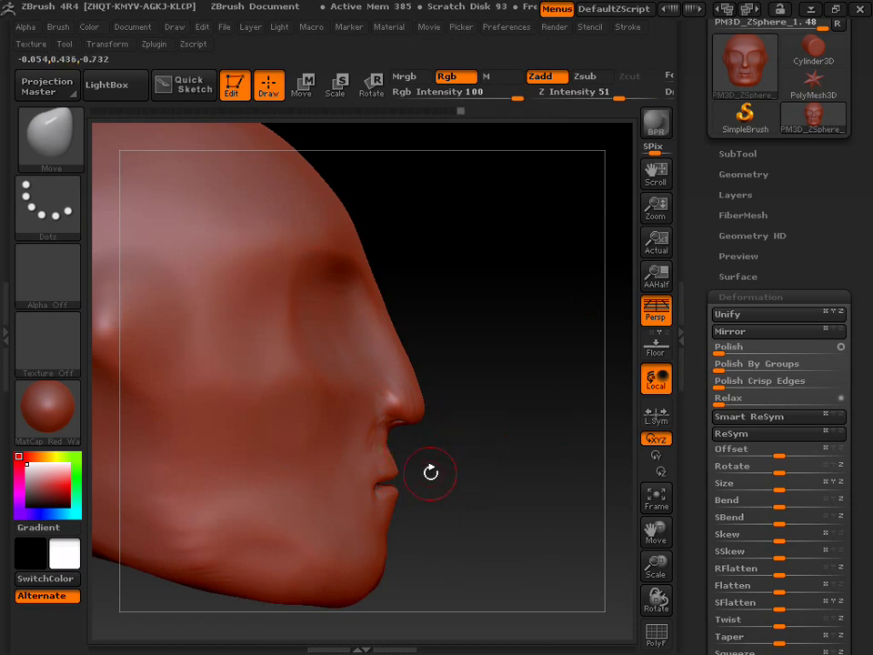
pyautogui.moveTo(423, 479); pyautogui.dragTo(392, 495)
pyautogui.moveTo(391, 495); pyautogui.dragTo(375, 450)
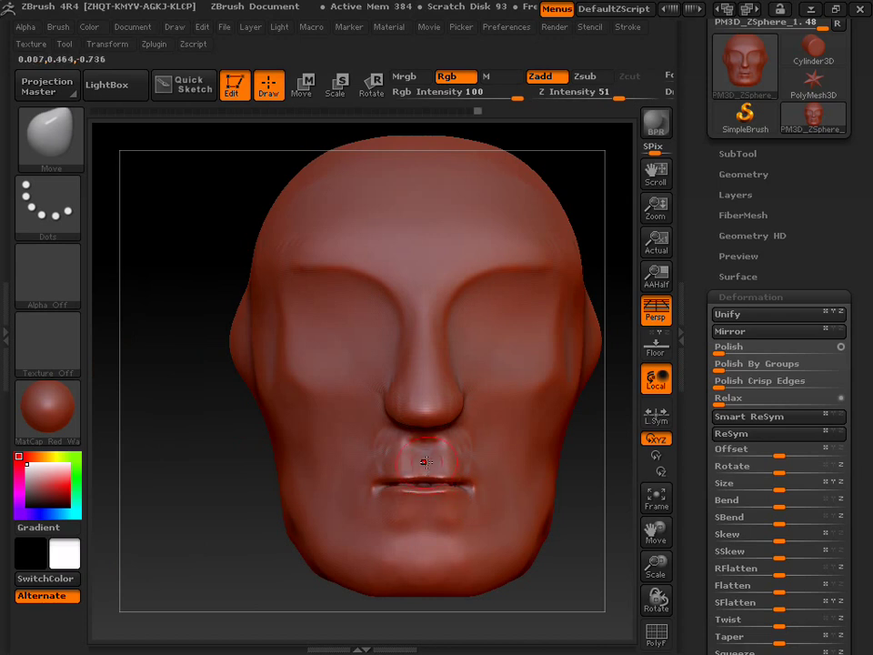
# Step: Carve a dent under the nose with the Standard brush in Zsub at size 22, then smooth it
pyautogui.press('s')
pyautogui.press('b')
pyautogui.press('s')
pyautogui.press('t')
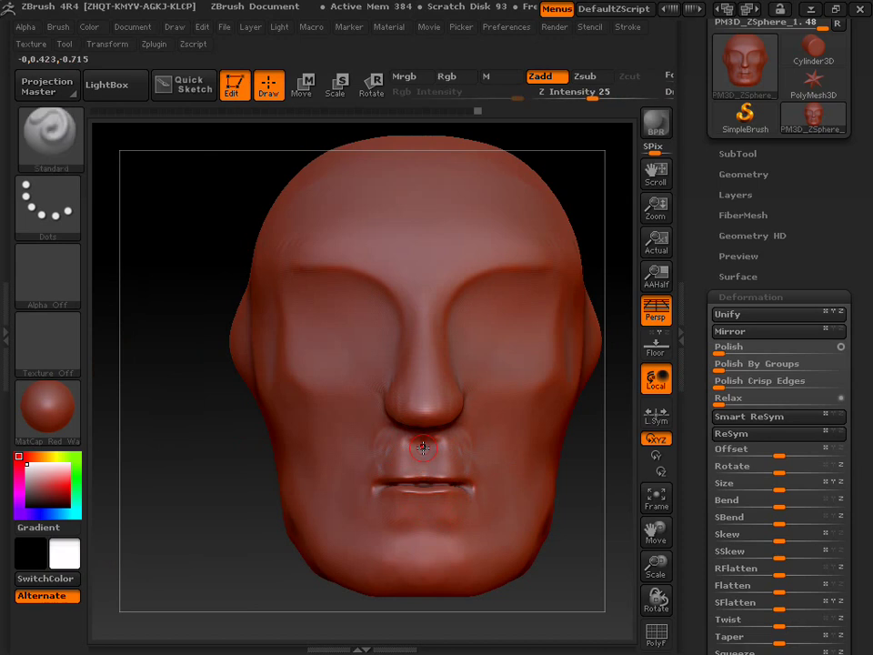
pyautogui.press('alt')
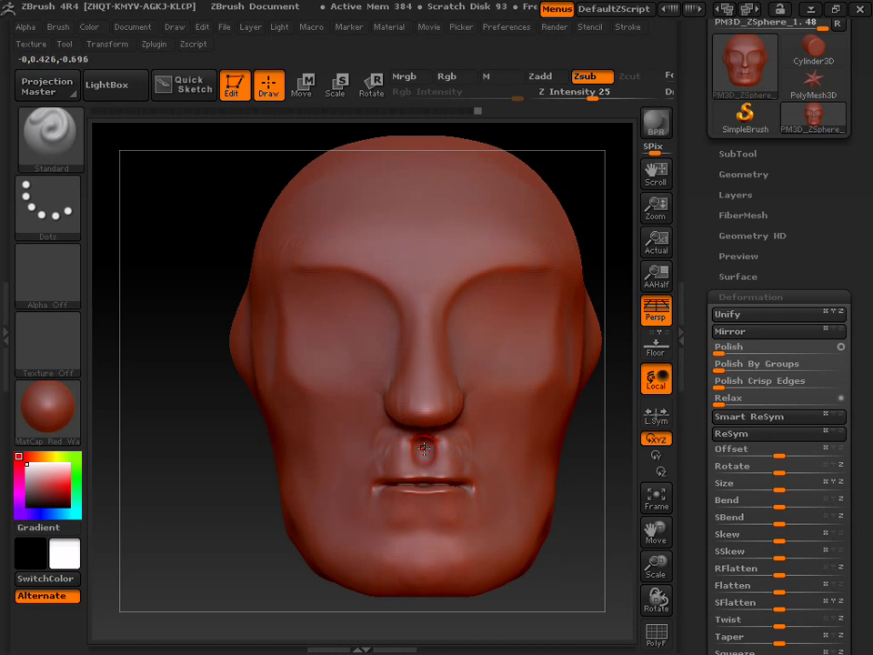
pyautogui.press('shift')
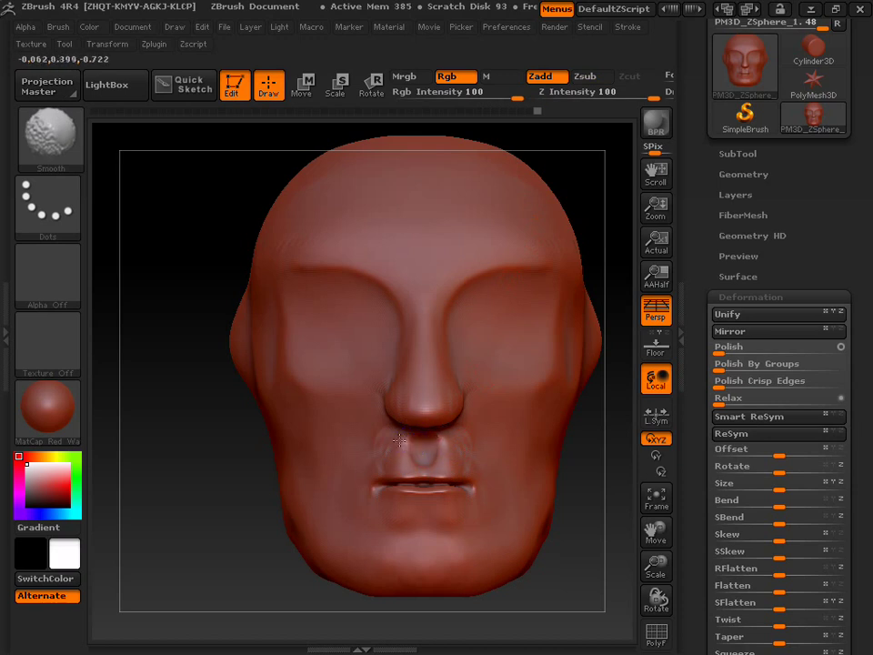
# Step: Return the Standard brush to Zsub carving, then switch to the Move brush
pyautogui.press('alt')
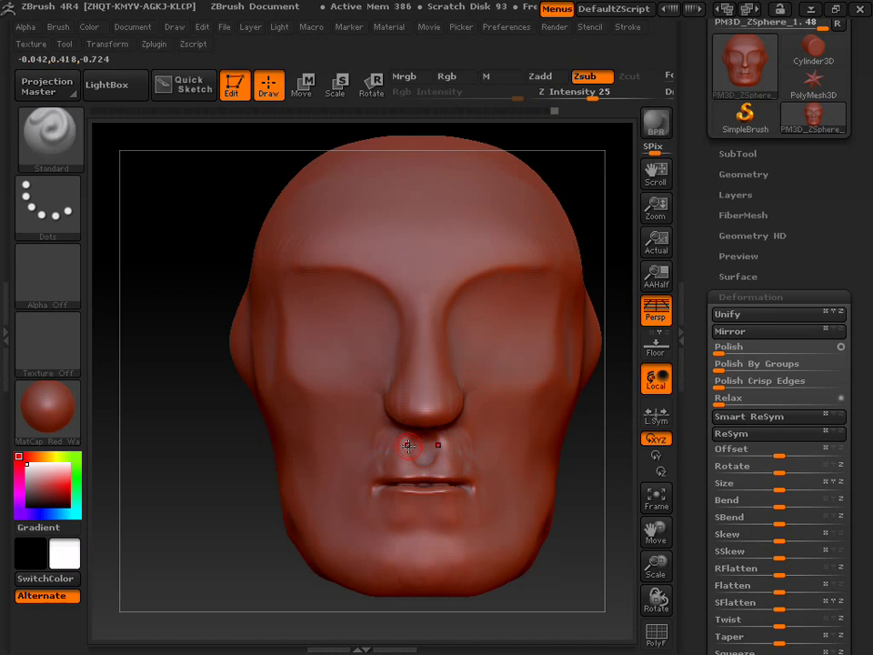
pyautogui.press('b')
pyautogui.press('m')
pyautogui.press('v')
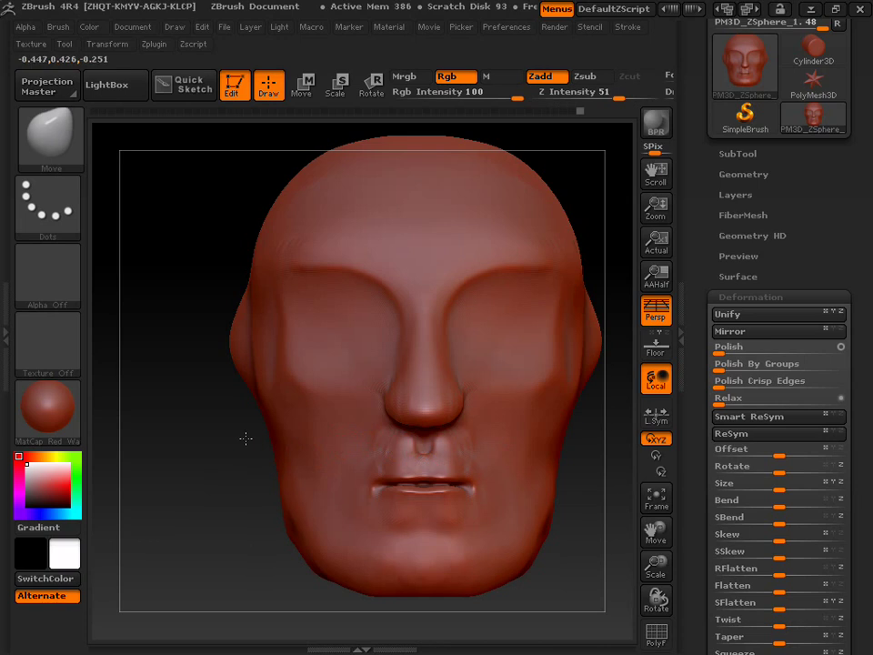
# Step: Trim the groove with TrimDynamic, undo one stroke, and smooth the upper lip slightly
pyautogui.moveTo(289, 426)
pyautogui.mouseDown()
pyautogui.moveTo(317, 429)
pyautogui.moveTo(277, 425)
pyautogui.mouseUp()
pyautogui.press('b')
pyautogui.press('t')
pyautogui.press('d')
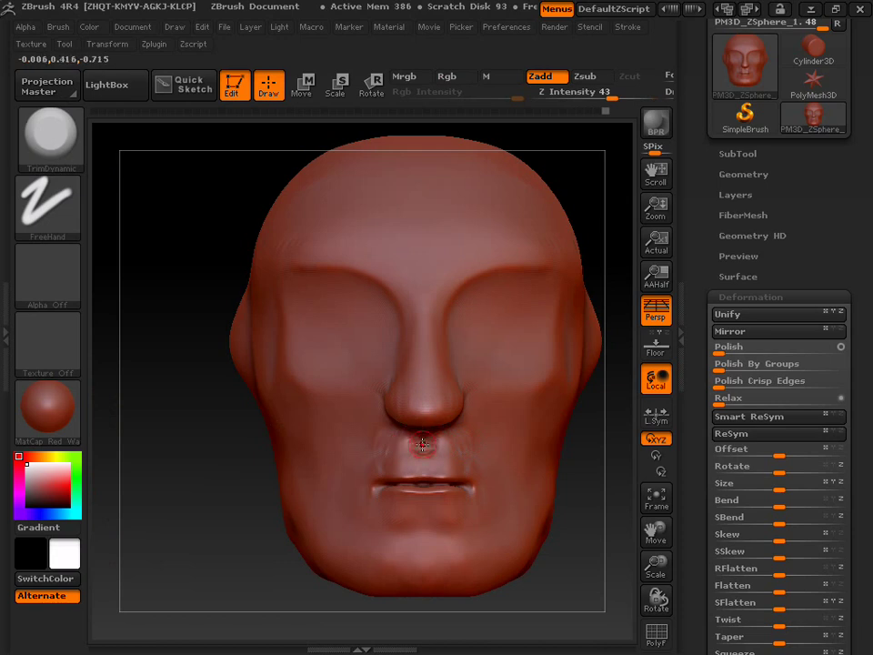
pyautogui.press('shift')
pyautogui.hotkey('ctrl', 'z')
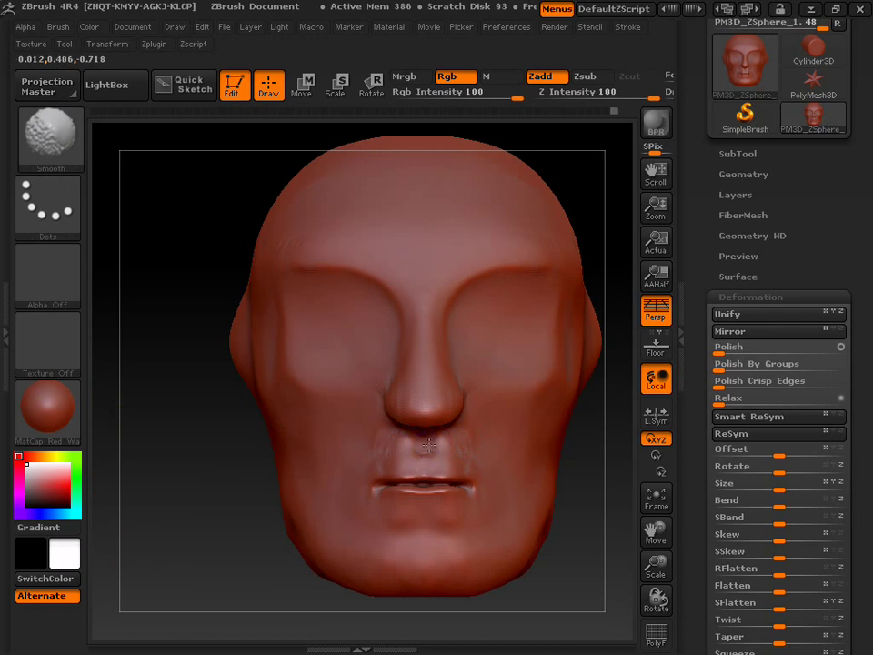
pyautogui.keyDown('shift'); pyautogui.moveTo(427, 448); pyautogui.dragTo(424, 455); pyautogui.keyUp('shift')
# Step: Refine the philtrum with the Move brush at size 5, checking profile, front and three-quarter views
pyautogui.moveTo(230, 438)
pyautogui.mouseDown()
pyautogui.moveTo(306, 438)
pyautogui.moveTo(230, 425)
pyautogui.mouseUp()
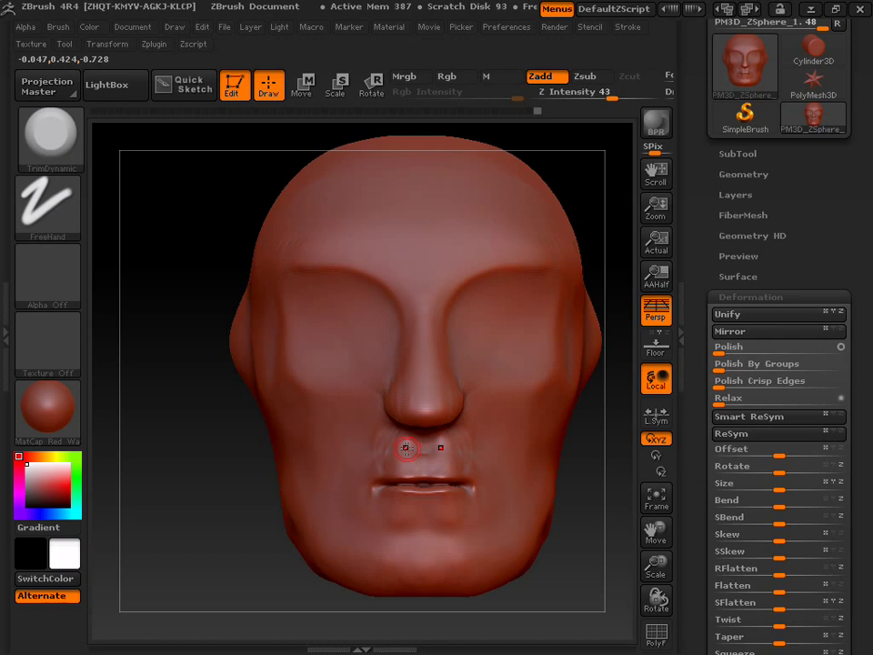
pyautogui.press('b')
pyautogui.press('m')
pyautogui.press('v')
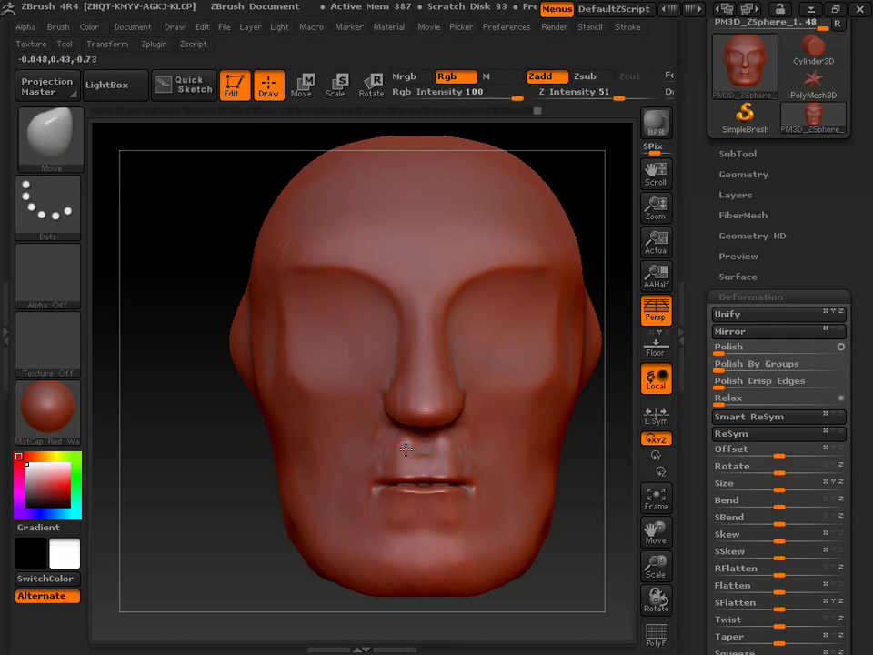
pyautogui.press('s')
pyautogui.moveTo(244, 479); pyautogui.dragTo(330, 475)
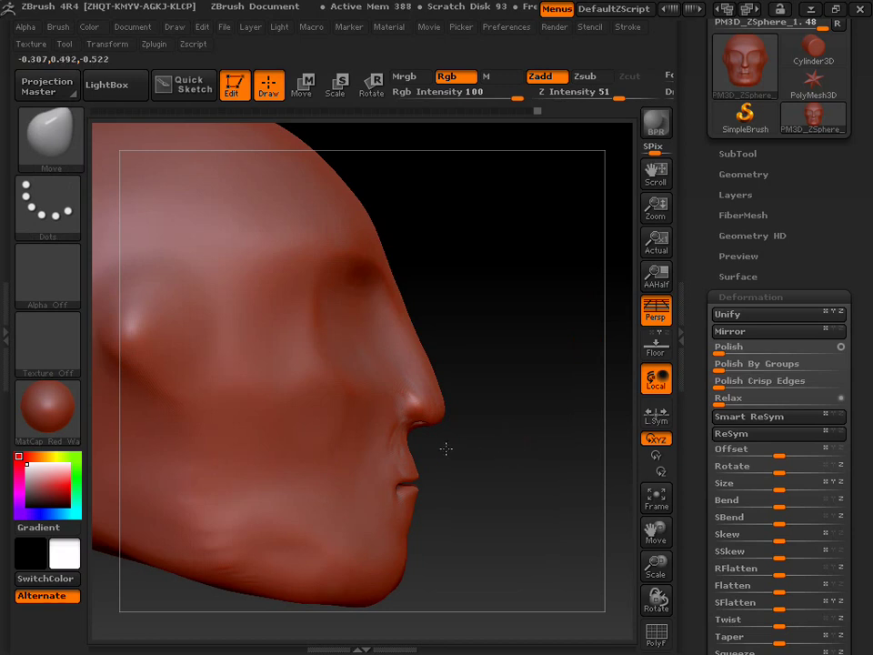
pyautogui.keyDown('shift'); pyautogui.moveTo(447, 448); pyautogui.dragTo(421, 449); pyautogui.keyUp('shift')
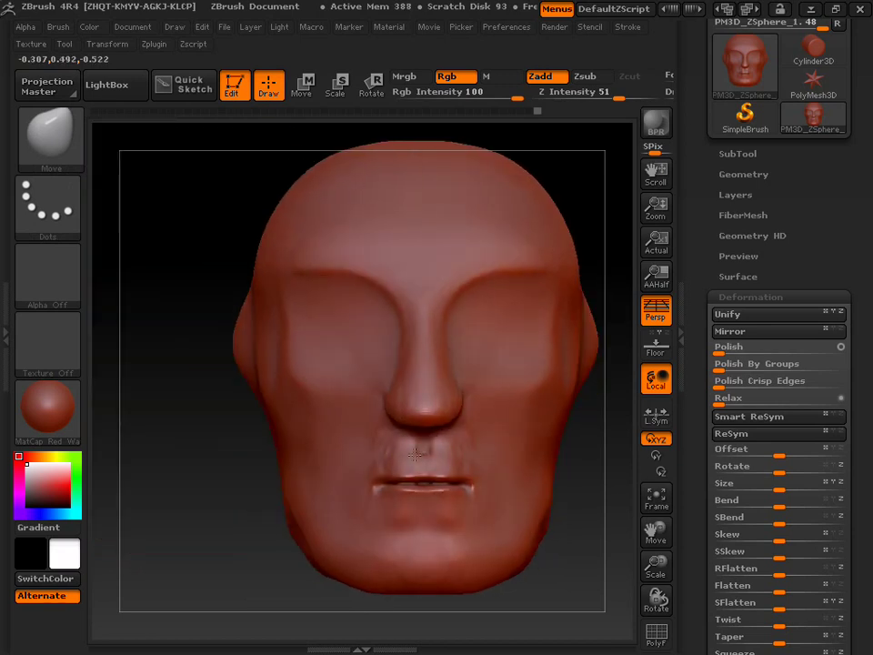
pyautogui.moveTo(245, 425)
pyautogui.mouseDown()
pyautogui.moveTo(272, 427)
pyautogui.moveTo(254, 419)
pyautogui.mouseUp()
# Step: Switch back to the TrimDynamic brush at size 12 and Z Intensity 43
pyautogui.press('s')
pyautogui.press('b')
pyautogui.press('t')
pyautogui.press('d')
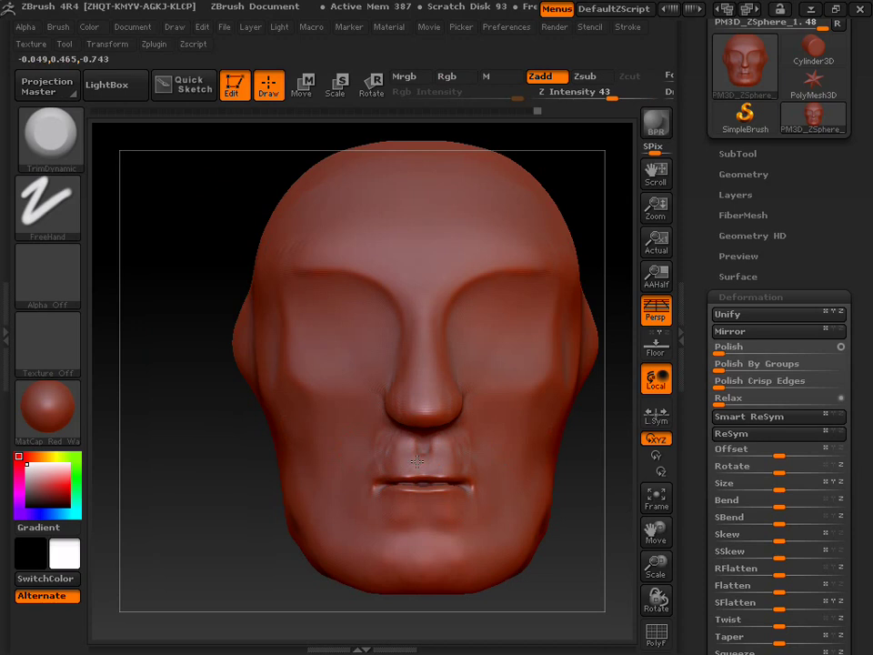
# Step: Enlarge the TrimDynamic brush and sculpt rough moustache strokes on the upper lip
pyautogui.press('s')
pyautogui.moveTo(399, 463); pyautogui.dragTo(406, 464)
pyautogui.moveTo(242, 450)
pyautogui.mouseDown()
pyautogui.moveTo(284, 433)
pyautogui.moveTo(196, 422)
pyautogui.mouseUp()
pyautogui.moveTo(385, 462); pyautogui.dragTo(427, 446)
# Step: Minimize ZBrush and bring up the Camtasia Recording controls from the taskbar
pyautogui.moveTo(233, 451); pyautogui.dragTo(289, 448)
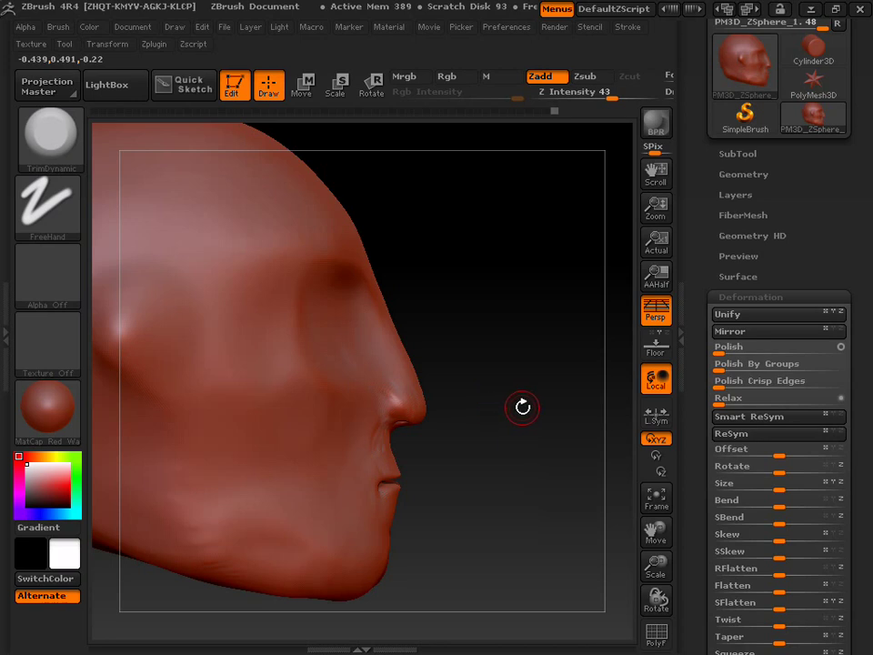
pyautogui.click(811, 13)
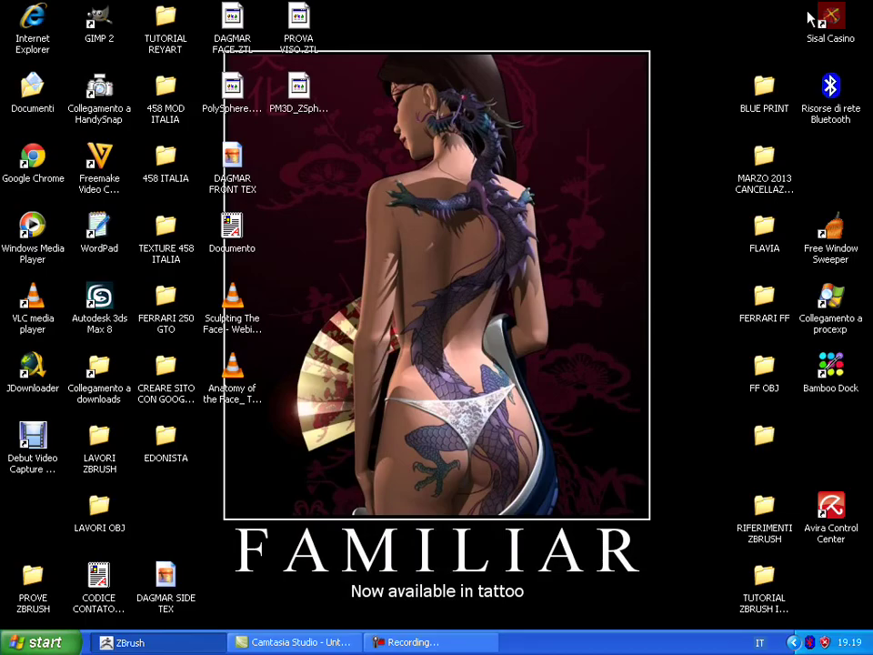
pyautogui.click(436, 644)
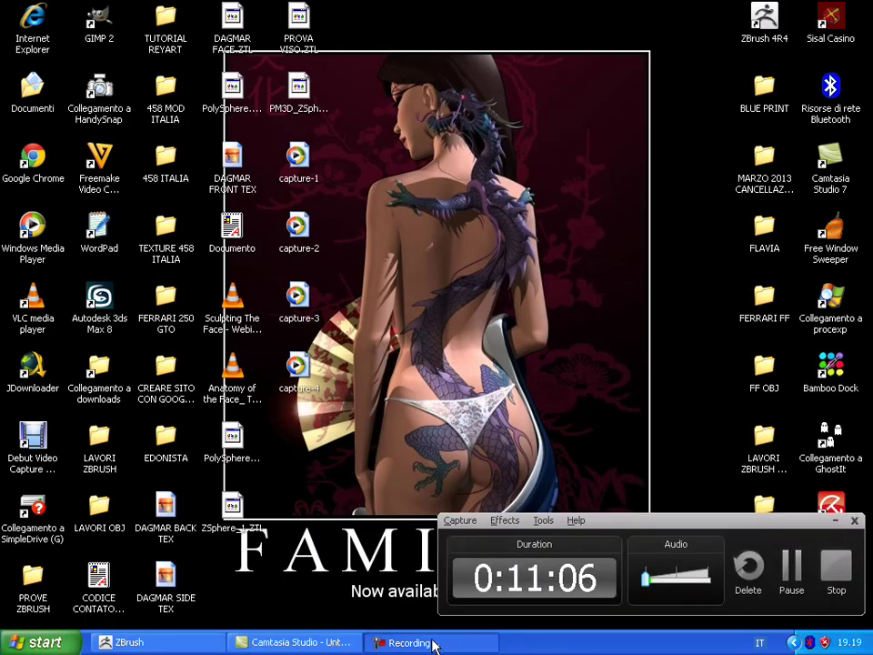